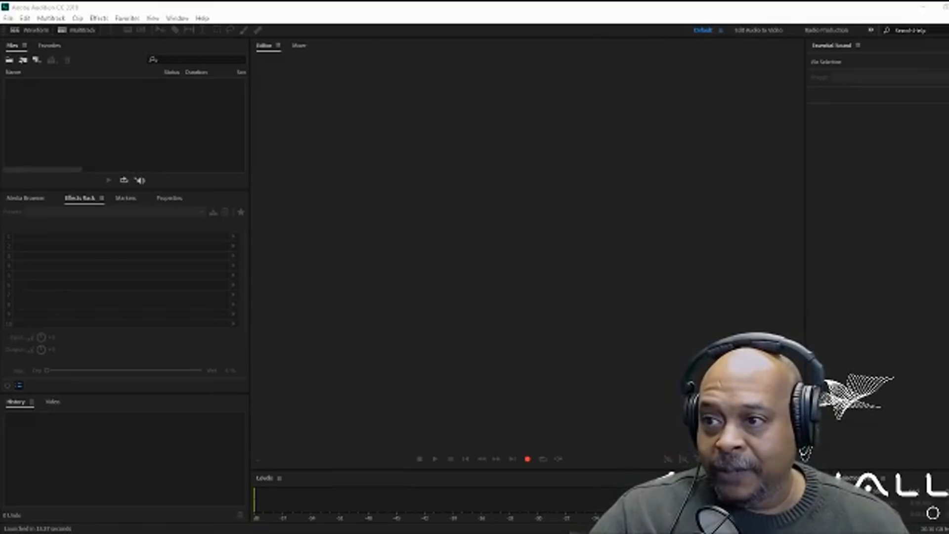
Create a new multitrack test session, keeping the default settings and overwriting the existing session of the same name.
{"action": "left_click", "coordinate": [8, 18]}
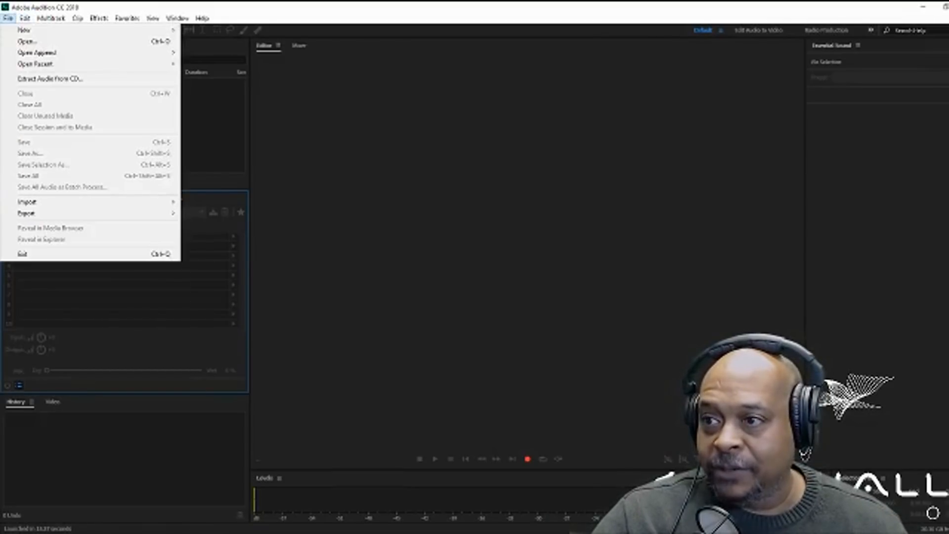
{"action": "mouse_move", "coordinate": [29, 29]}
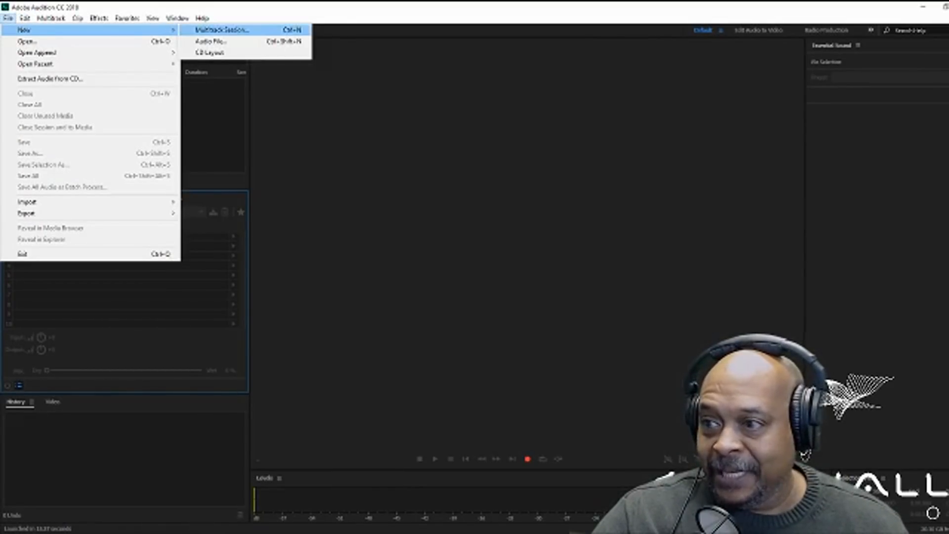
{"action": "left_click", "coordinate": [223, 30]}
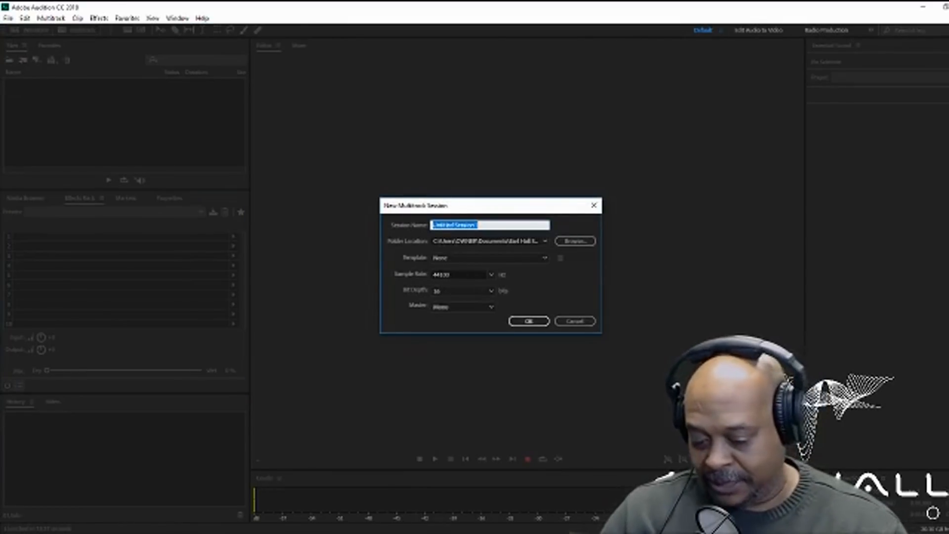
{"action": "type", "text": "mirl test"}
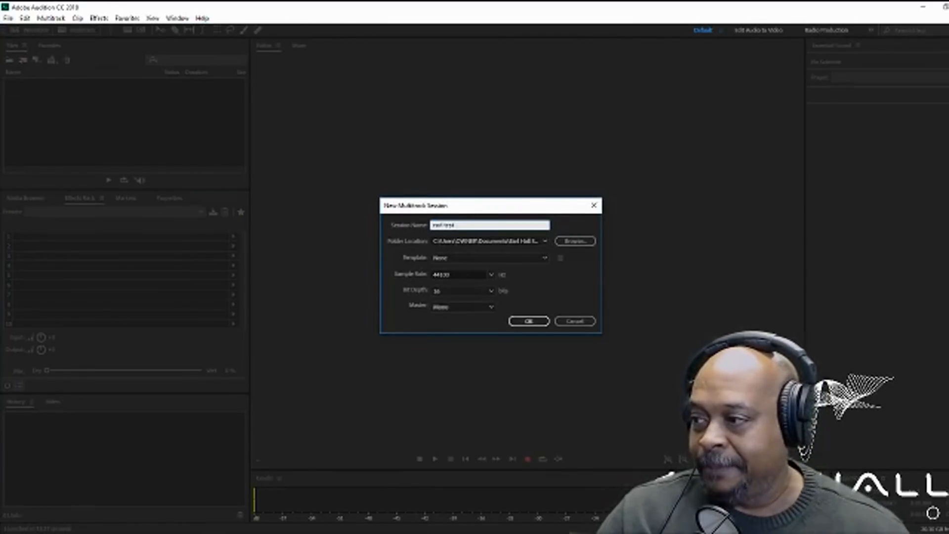
{"action": "key", "text": "Return"}
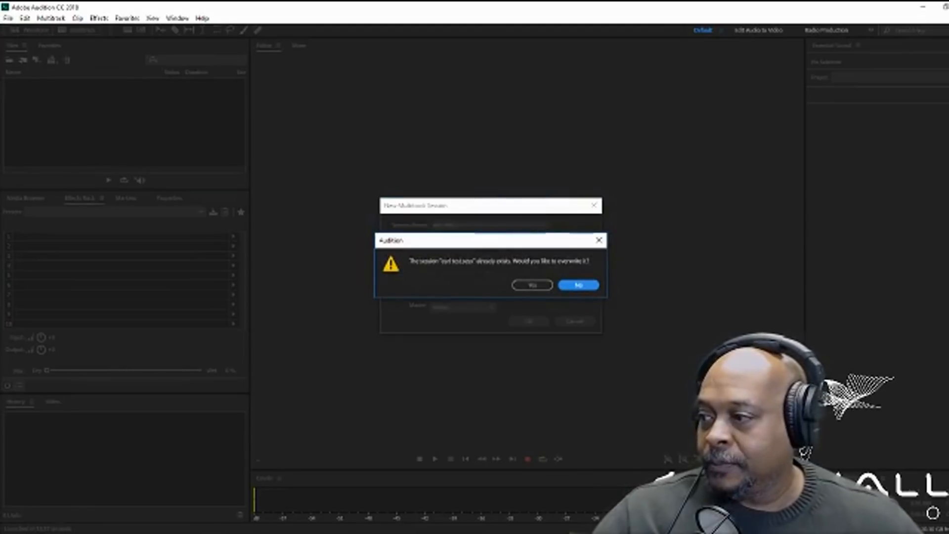
{"action": "left_click", "coordinate": [532, 285]}
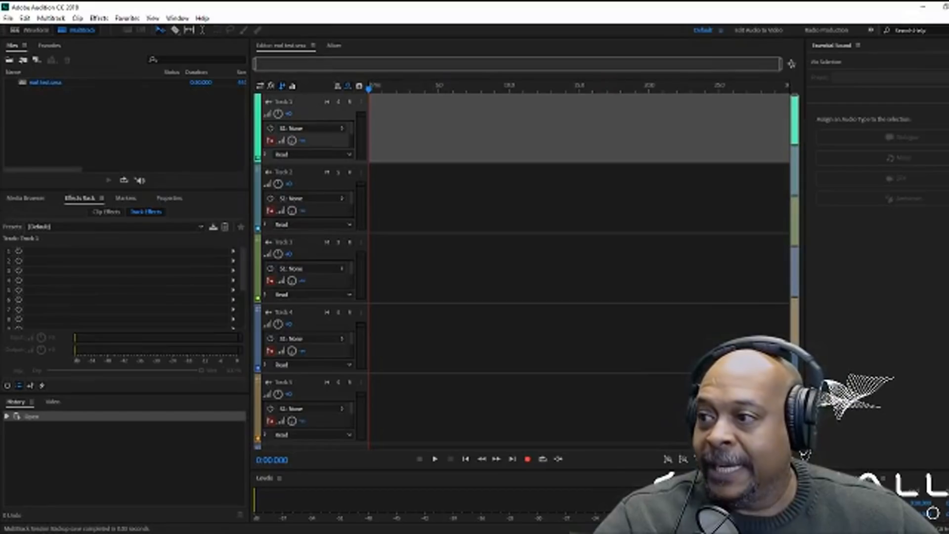
Show the tracks' inputs and outputs and set the audio hardware's default input to Line (USB AUDIO CODEC).
{"action": "left_click", "coordinate": [260, 86]}
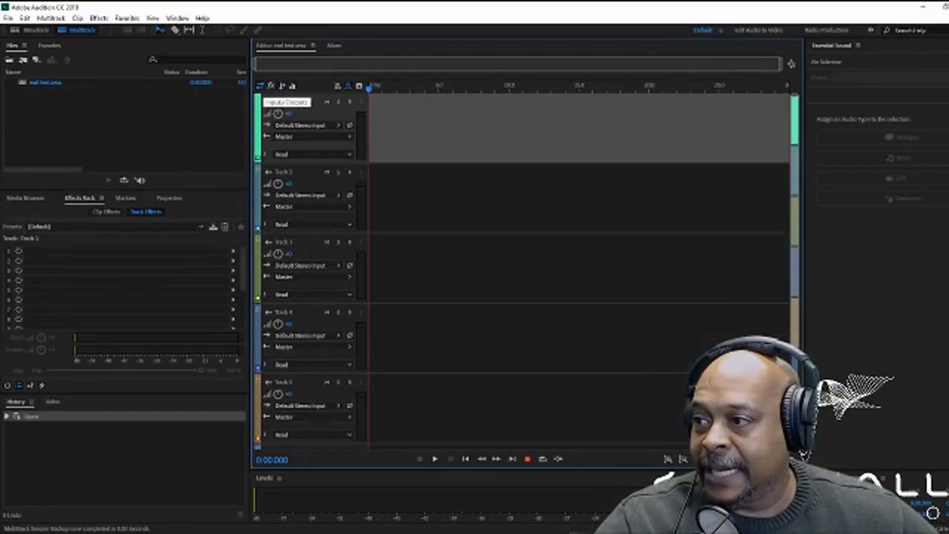
{"action": "left_click", "coordinate": [339, 125]}
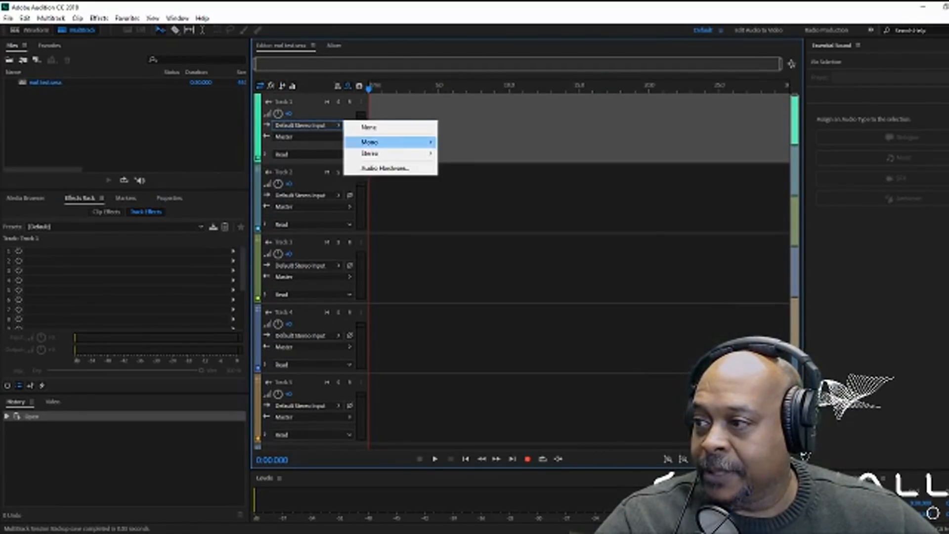
{"action": "mouse_move", "coordinate": [376, 142]}
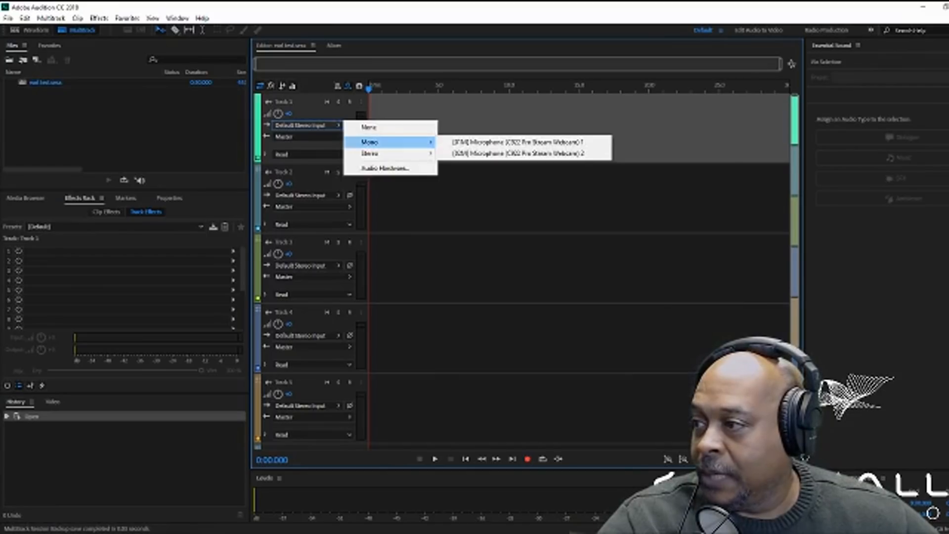
{"action": "left_click", "coordinate": [385, 168]}
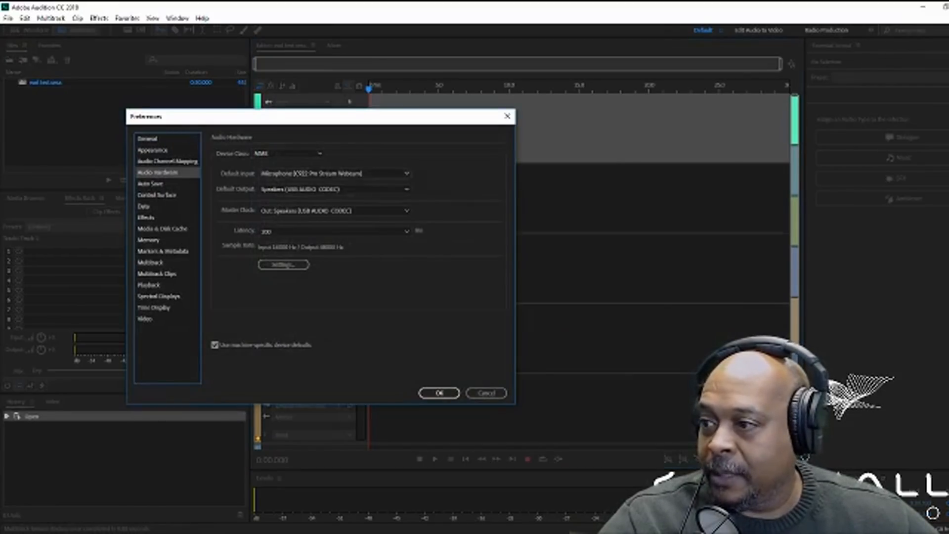
{"action": "left_click", "coordinate": [336, 173]}
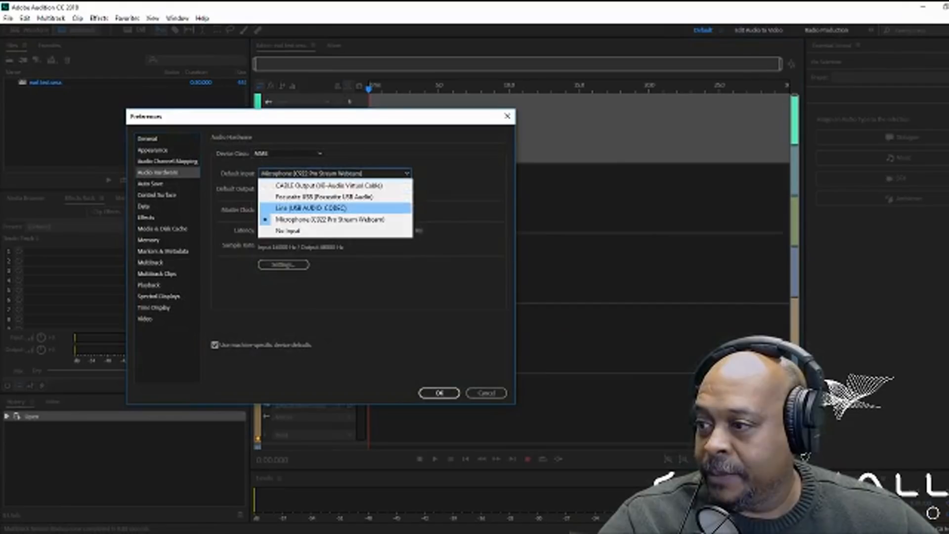
{"action": "left_click", "coordinate": [311, 208]}
{"action": "left_click", "coordinate": [374, 286]}
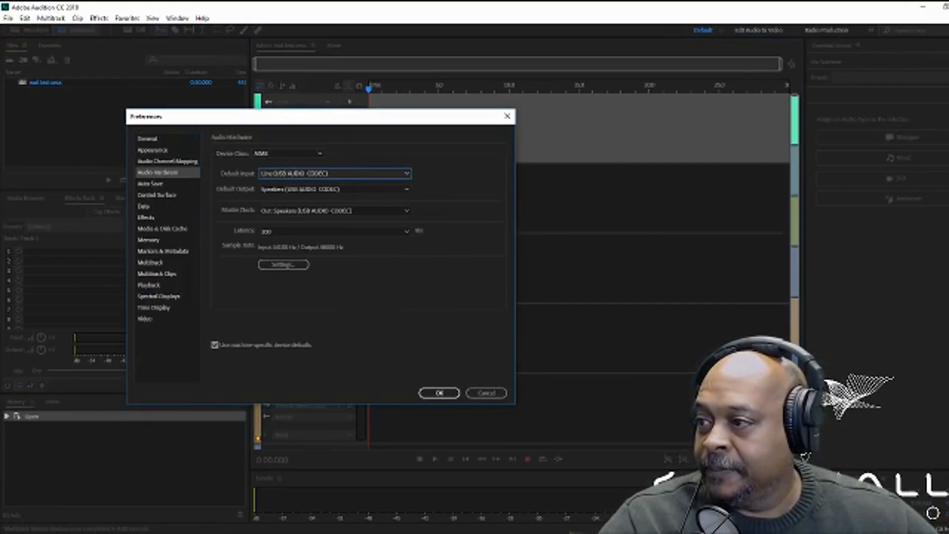
{"action": "left_click", "coordinate": [439, 392]}
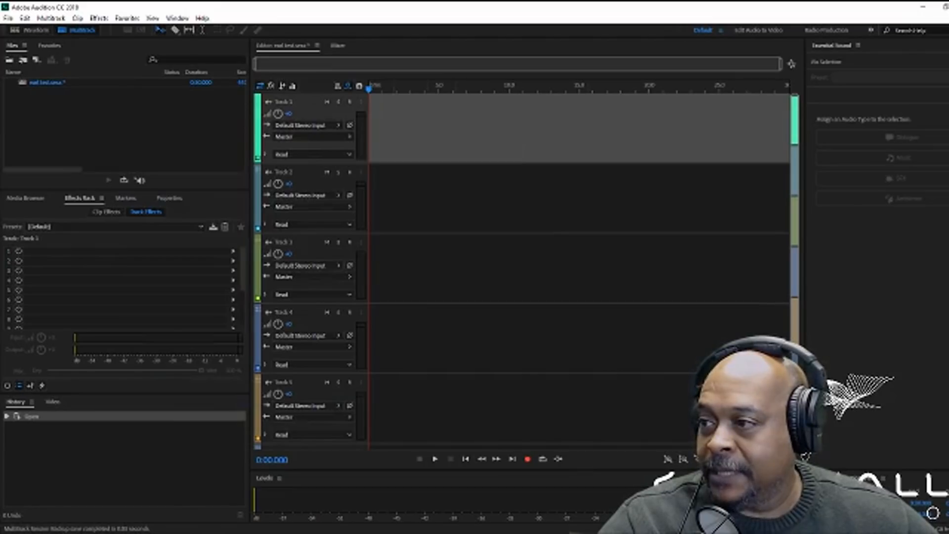
Arm Track 1 for recording and record a voice clip about 7 seconds long from the session start.
{"action": "left_click", "coordinate": [350, 101]}
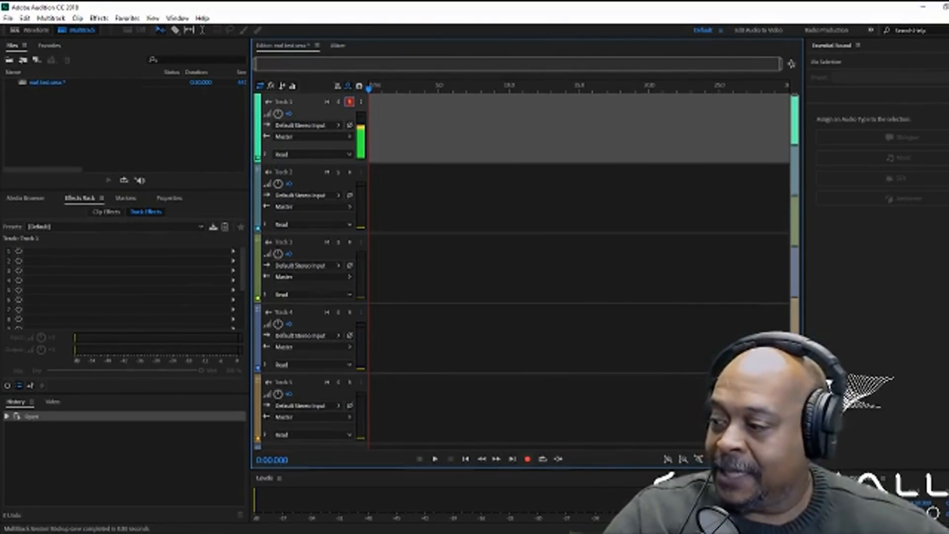
{"action": "left_click", "coordinate": [528, 459]}
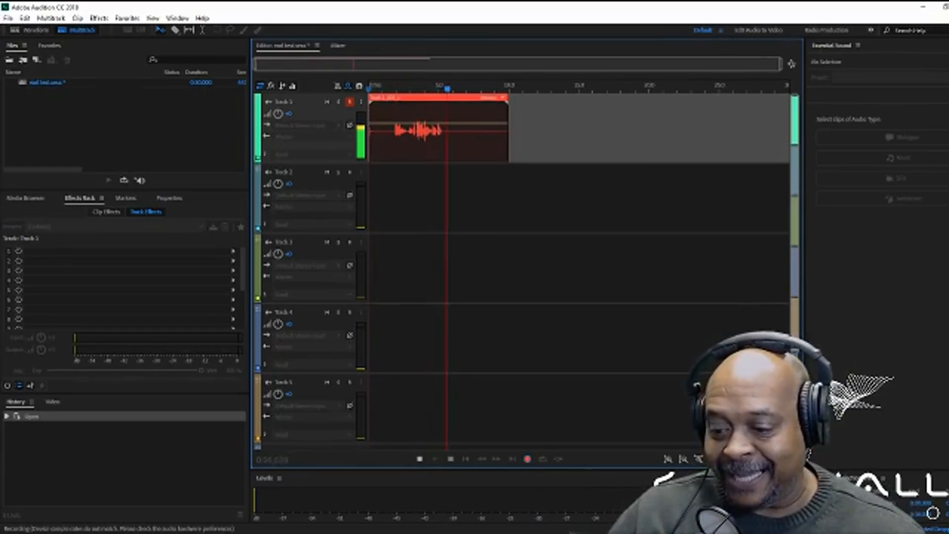
{"action": "left_click", "coordinate": [419, 458]}
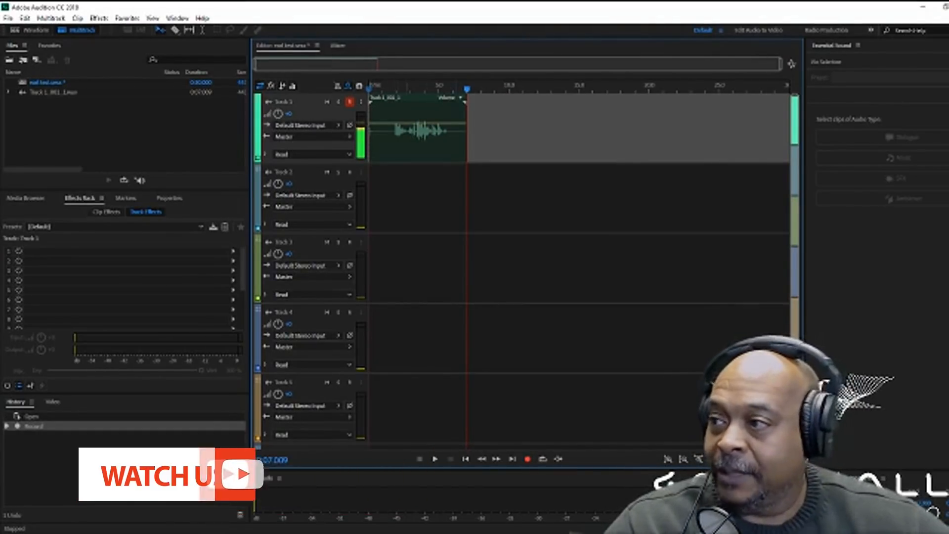
Trim the silence off the start of the Track 1 voice clip and place the clip at the session start.
{"action": "left_click_drag", "start_coordinate": [417, 98], "coordinate": [431, 98]}
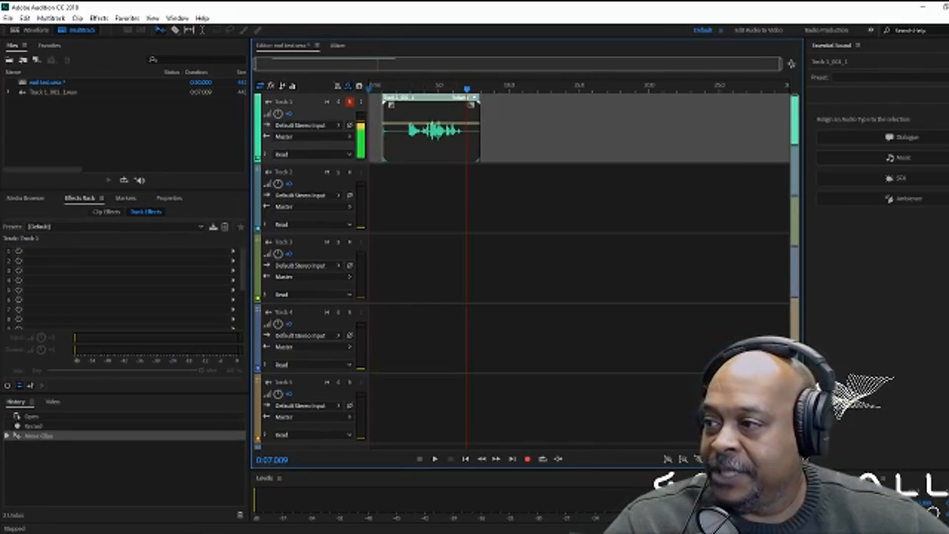
{"action": "left_click_drag", "start_coordinate": [383, 130], "coordinate": [400, 130]}
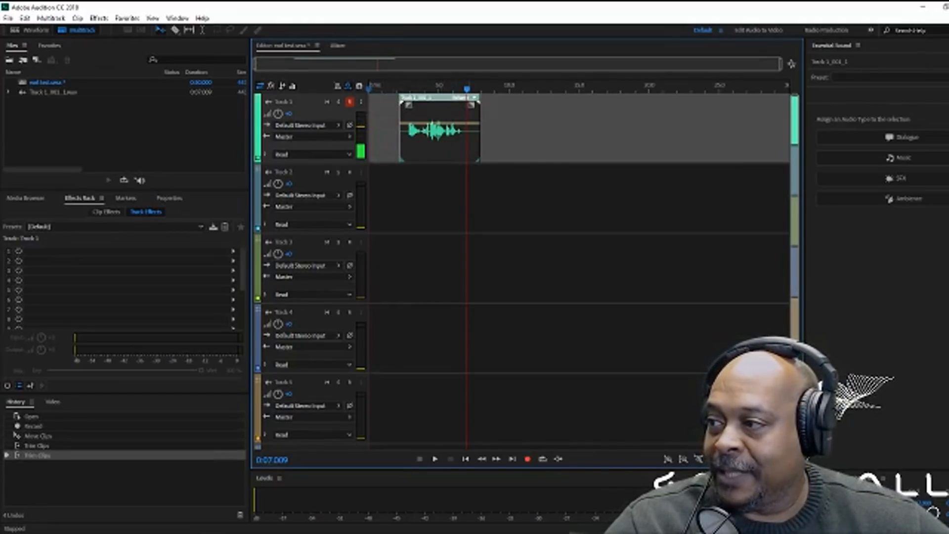
{"action": "left_click_drag", "start_coordinate": [430, 98], "coordinate": [398, 98]}
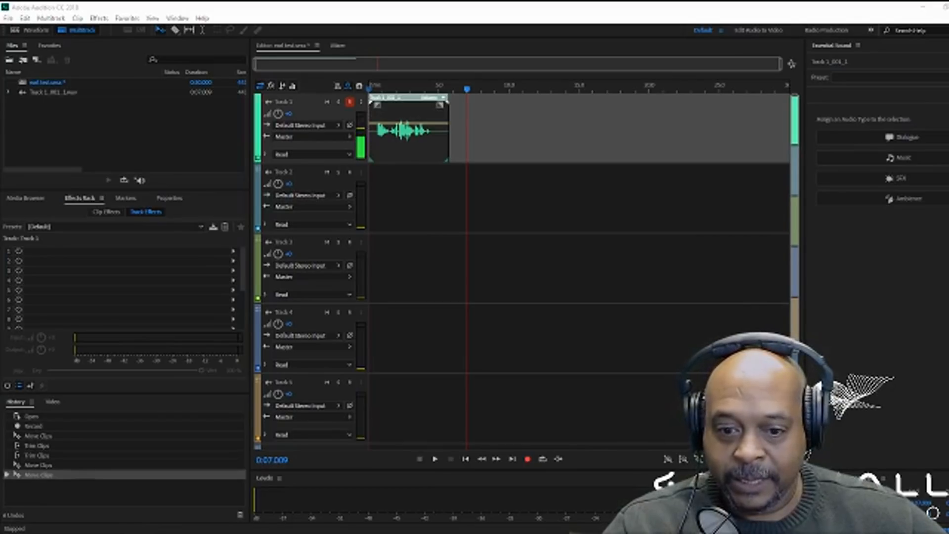
Add the epic-cinematic-action-film-music MP3 to Track 2 at the session start and close the media player window.
{"action": "left_click_drag", "start_coordinate": [320, 242], "coordinate": [341, 211]}
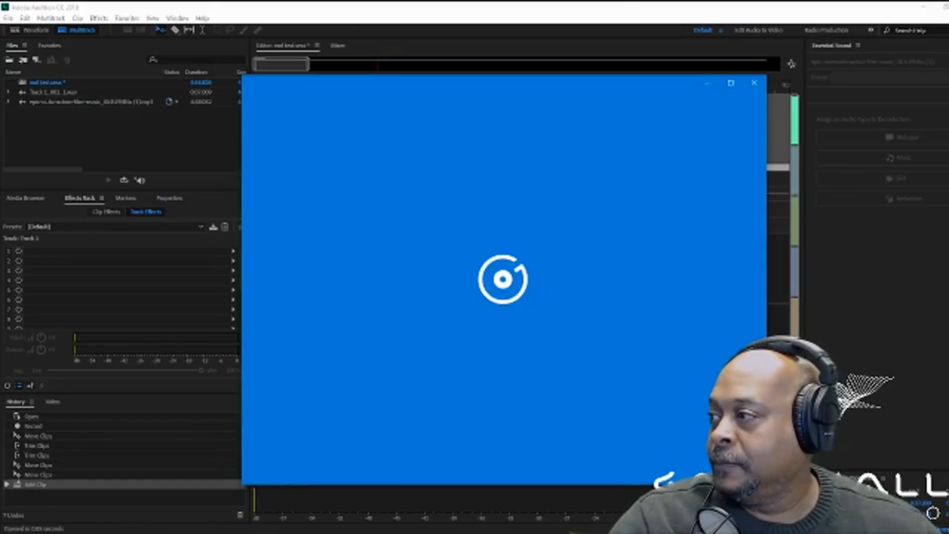
{"action": "left_click", "coordinate": [754, 82]}
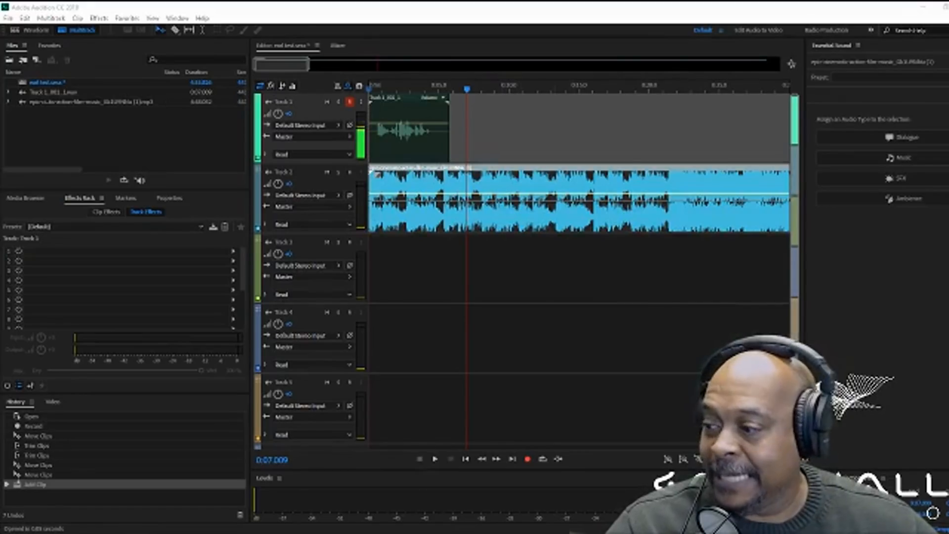
Disarm Track 1 and play the voice and music mix from the session start, stopping after about 5 seconds.
{"action": "left_click", "coordinate": [465, 459]}
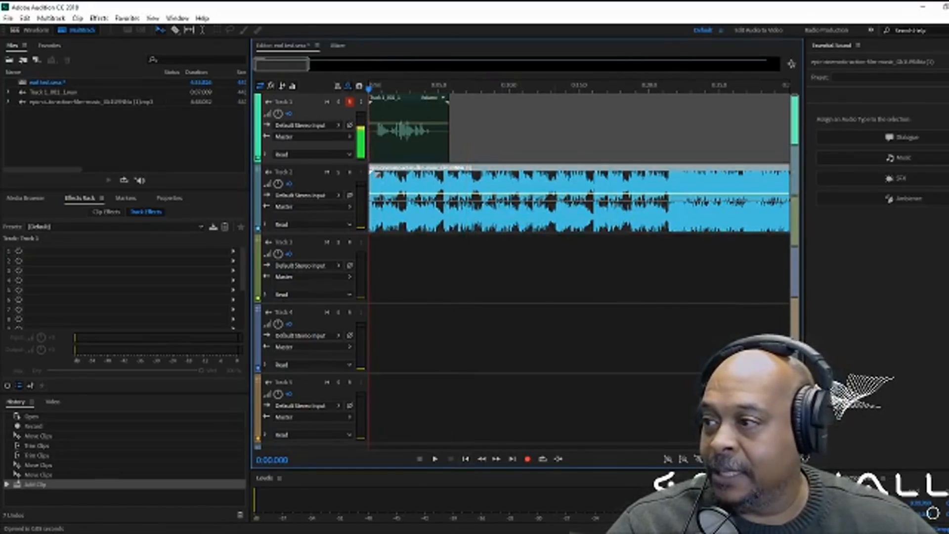
{"action": "left_click", "coordinate": [350, 101]}
{"action": "left_click", "coordinate": [436, 459]}
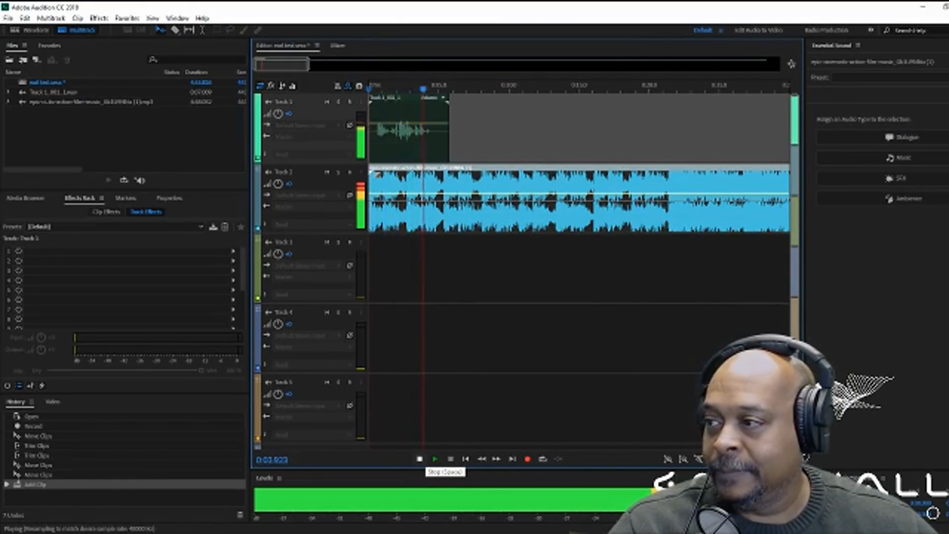
{"action": "left_click", "coordinate": [435, 459]}
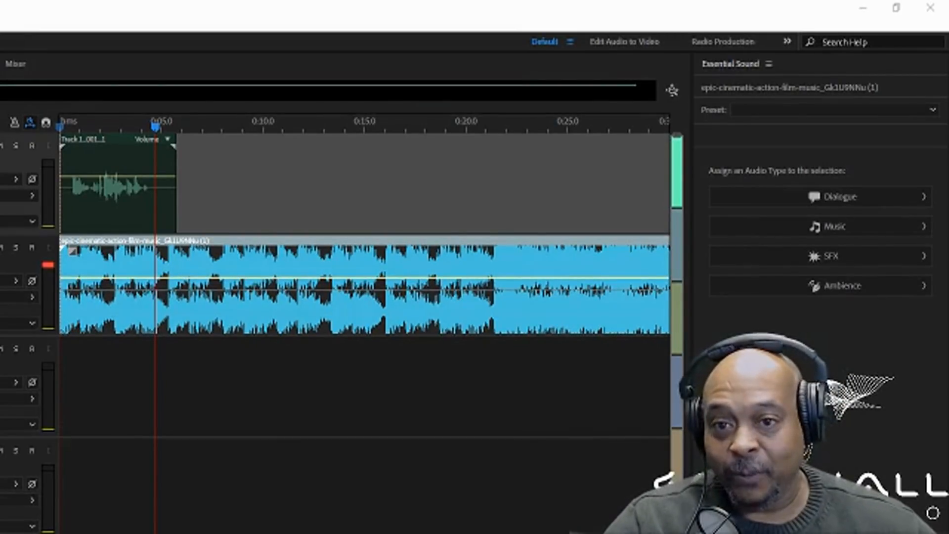
Assign the Dialogue audio type to the Track 1 voice clip and the Music type to the Track 2 clip.
{"action": "left_click", "coordinate": [94, 151]}
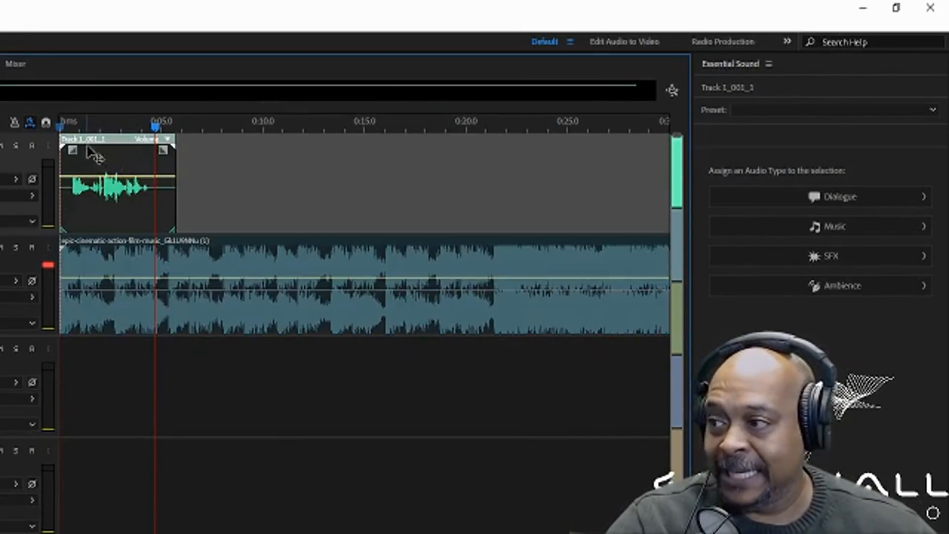
{"action": "left_click", "coordinate": [859, 197]}
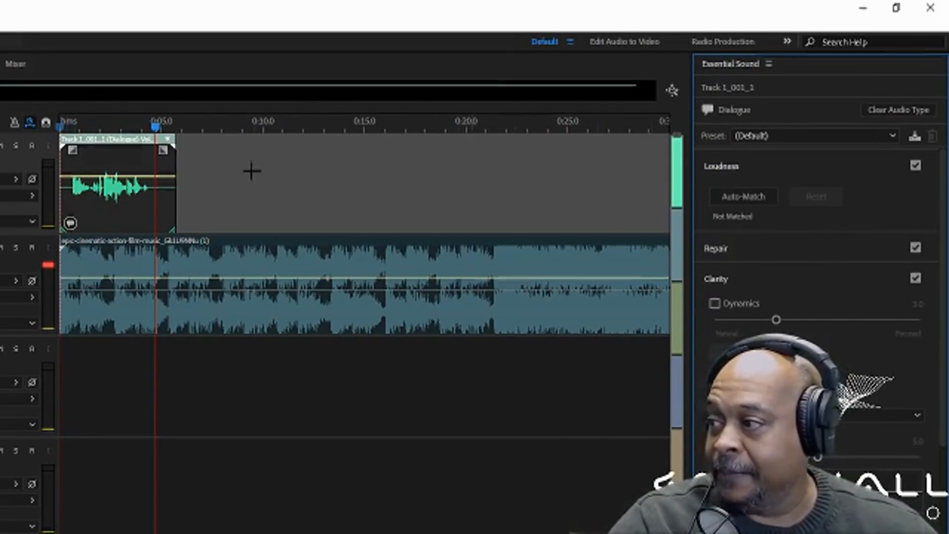
{"action": "left_click", "coordinate": [282, 243]}
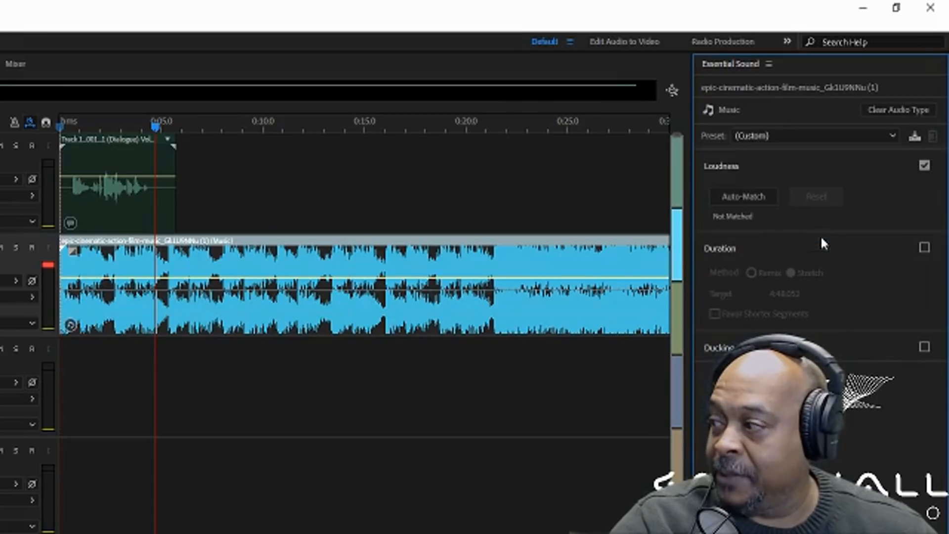
Enable Ducking against dialogue on the music clip, expand its settings and examine the clip's volume envelope under the voice.
{"action": "left_click", "coordinate": [925, 347]}
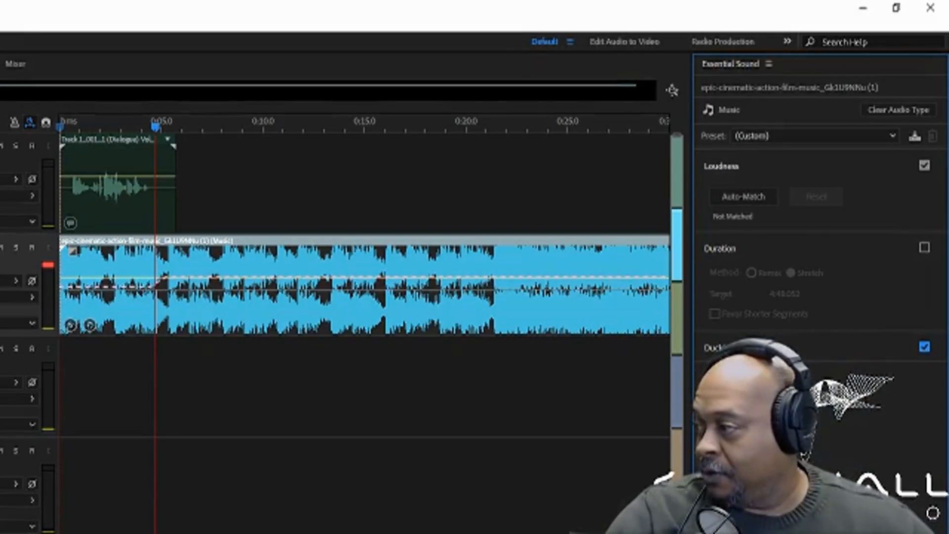
{"action": "left_click", "coordinate": [716, 345]}
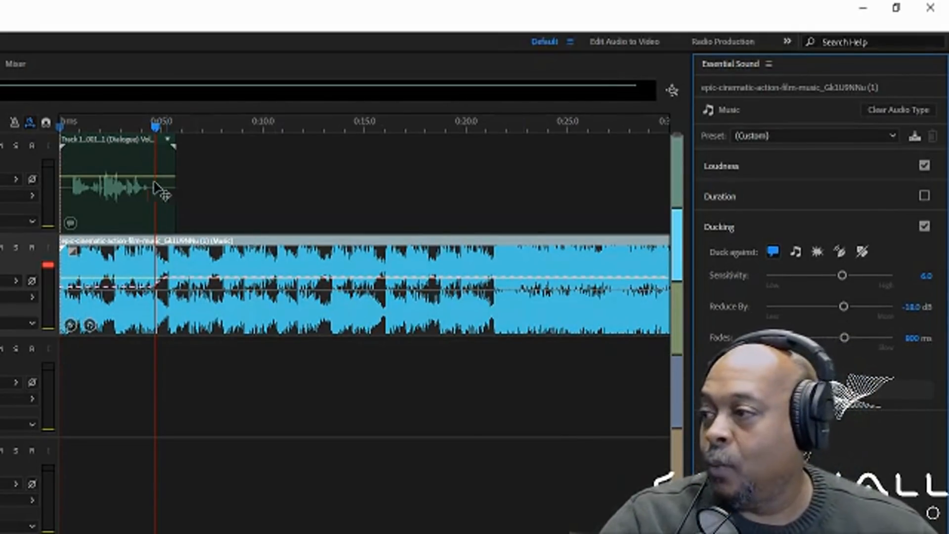
{"action": "scroll", "coordinate": [78, 120], "scroll_direction": "up", "scroll_amount": 6}
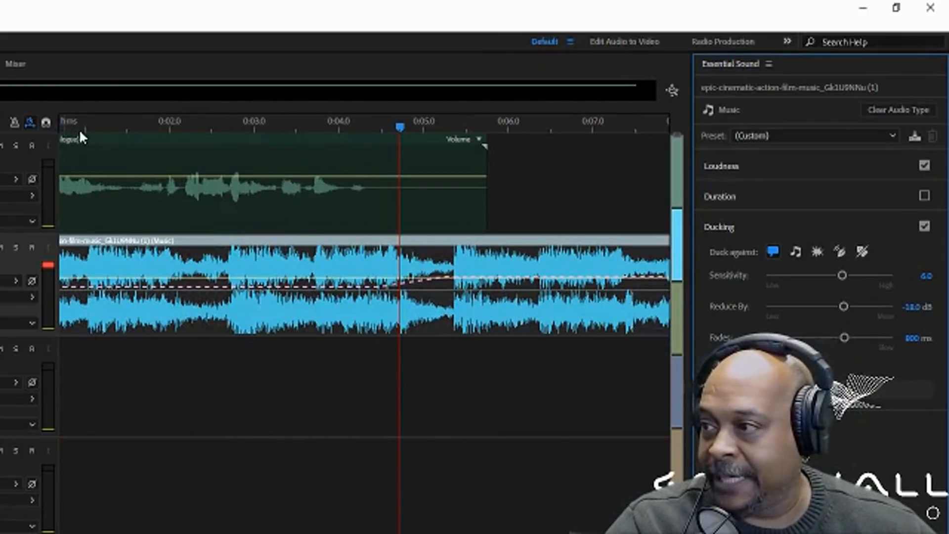
Return the playhead to the start of the session.
{"action": "key", "text": "backslash"}
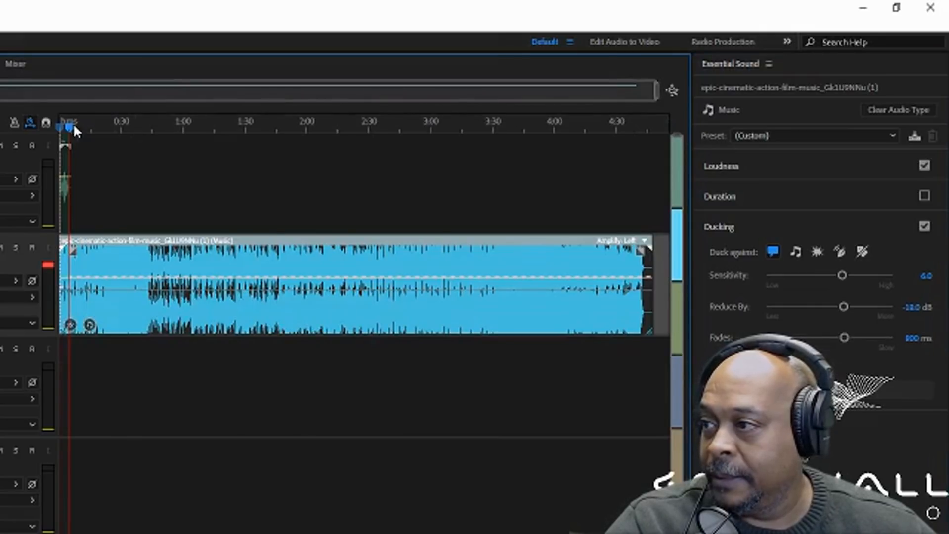
{"action": "left_click_drag", "start_coordinate": [72, 129], "coordinate": [49, 127]}
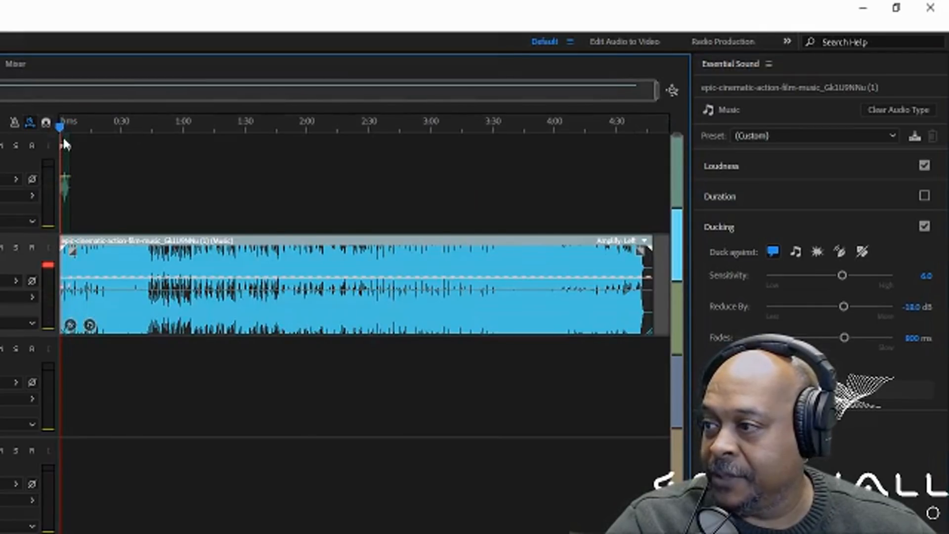
{"action": "scroll", "coordinate": [70, 122], "scroll_direction": "up", "scroll_amount": 5}
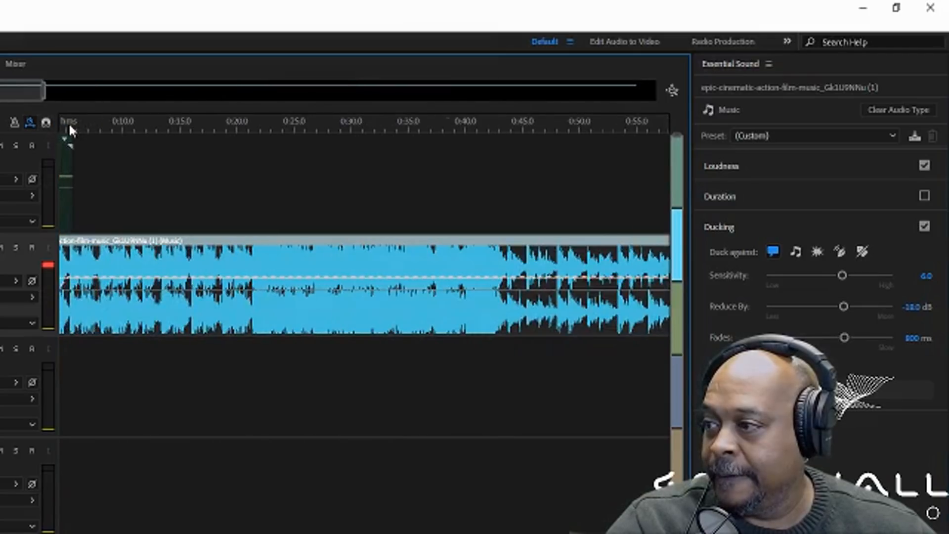
{"action": "scroll", "coordinate": [69, 122], "scroll_direction": "up", "scroll_amount": 2}
{"action": "scroll", "coordinate": [364, 235], "scroll_direction": "left", "scroll_amount": 3}
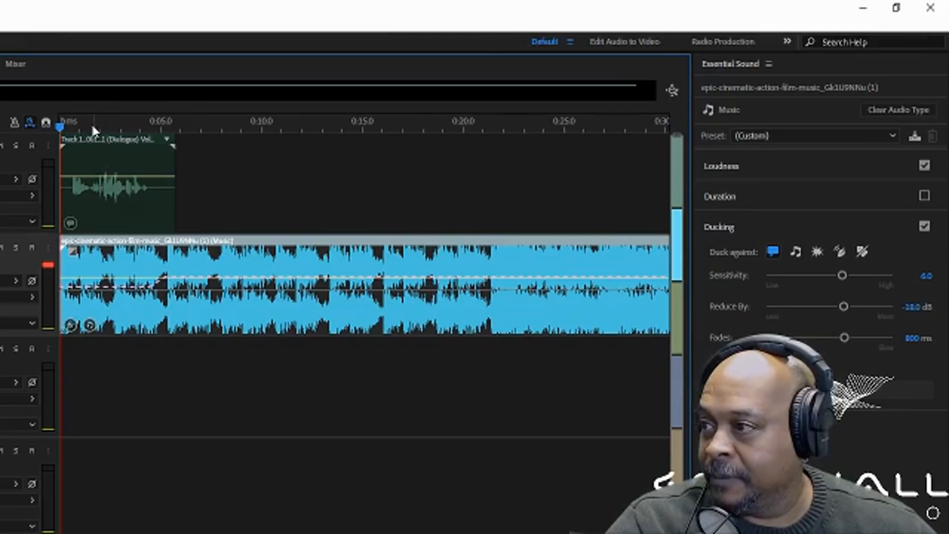
{"action": "scroll", "coordinate": [92, 127], "scroll_direction": "up", "scroll_amount": 2}
{"action": "key", "text": "backslash"}
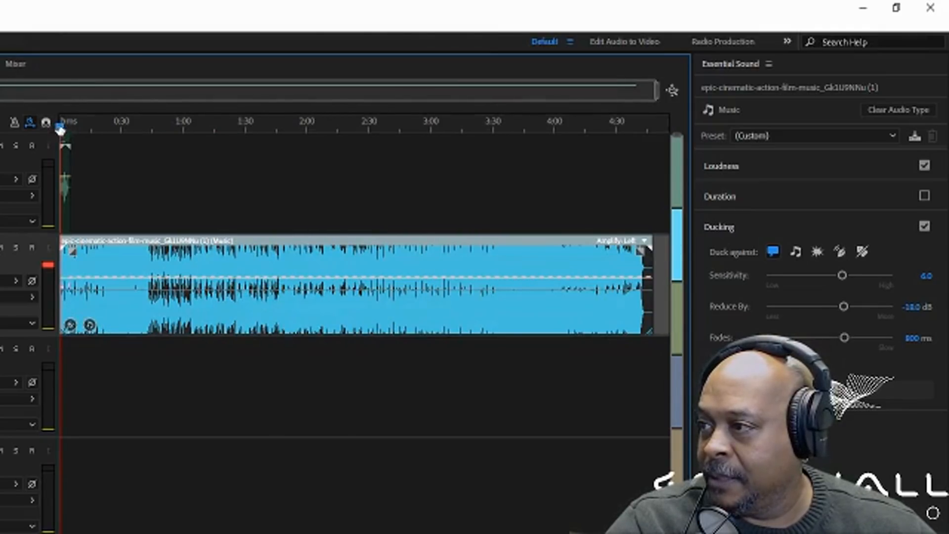
Play the ducked mix from the session start to just past the end of the voice clip, stopping at about 6.4 seconds.
{"action": "scroll", "coordinate": [60, 128], "scroll_direction": "up", "scroll_amount": 10}
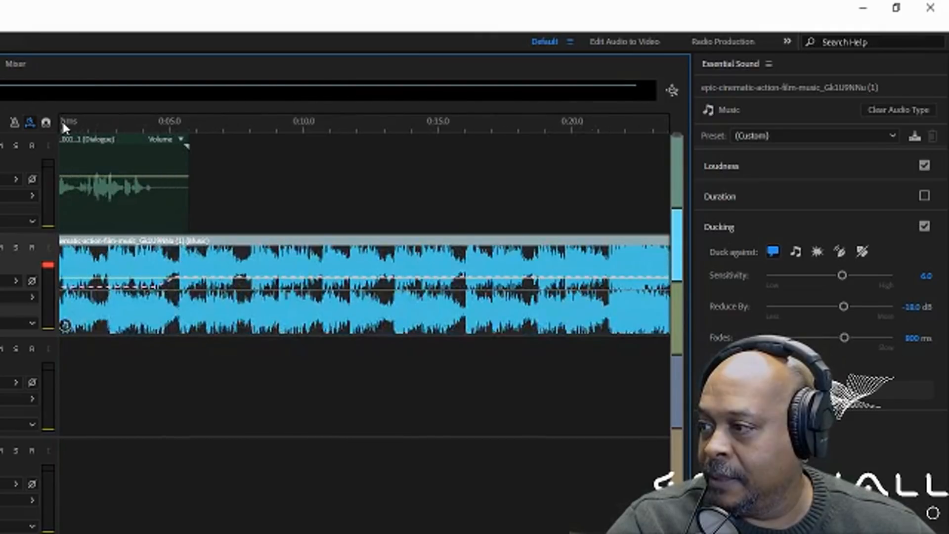
{"action": "scroll", "coordinate": [63, 126], "scroll_direction": "up", "scroll_amount": 4}
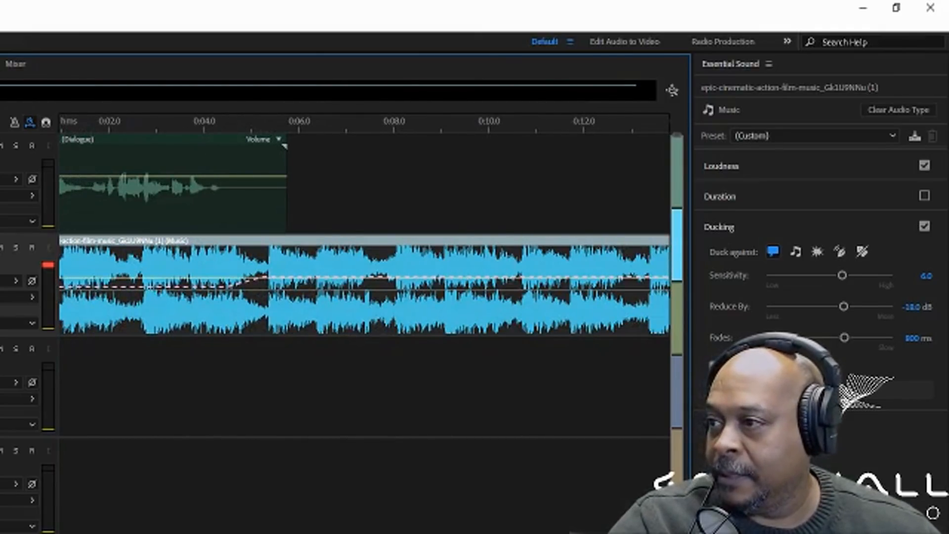
{"action": "key", "text": "Home"}
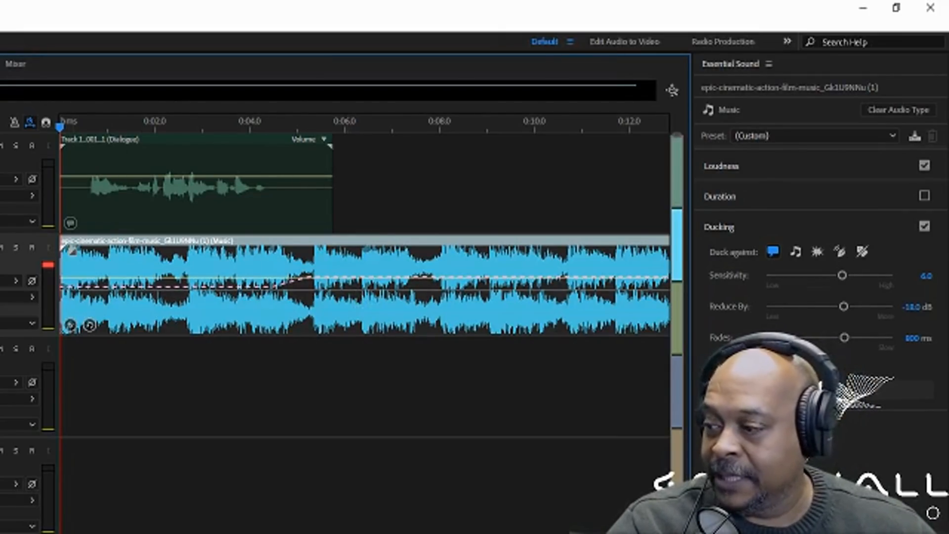
{"action": "key", "text": "space"}
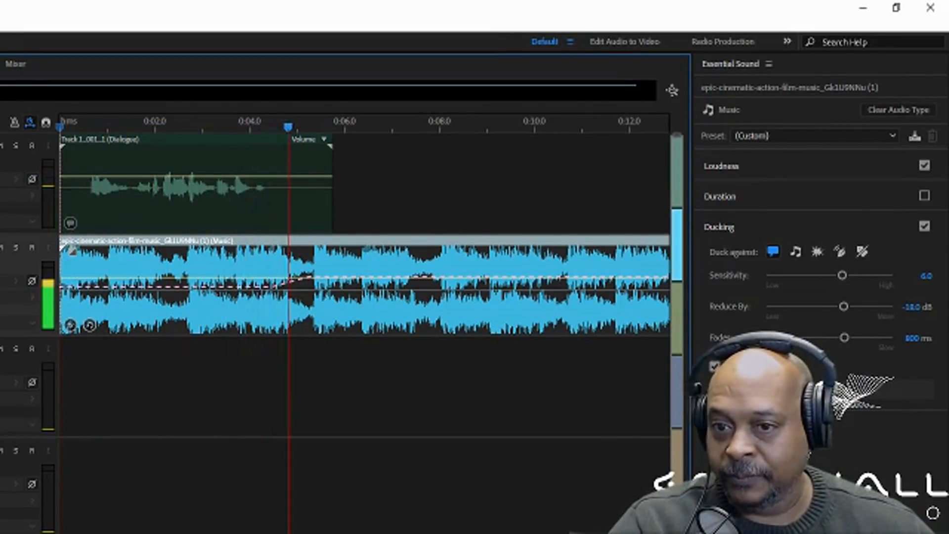
{"action": "key", "text": "space"}
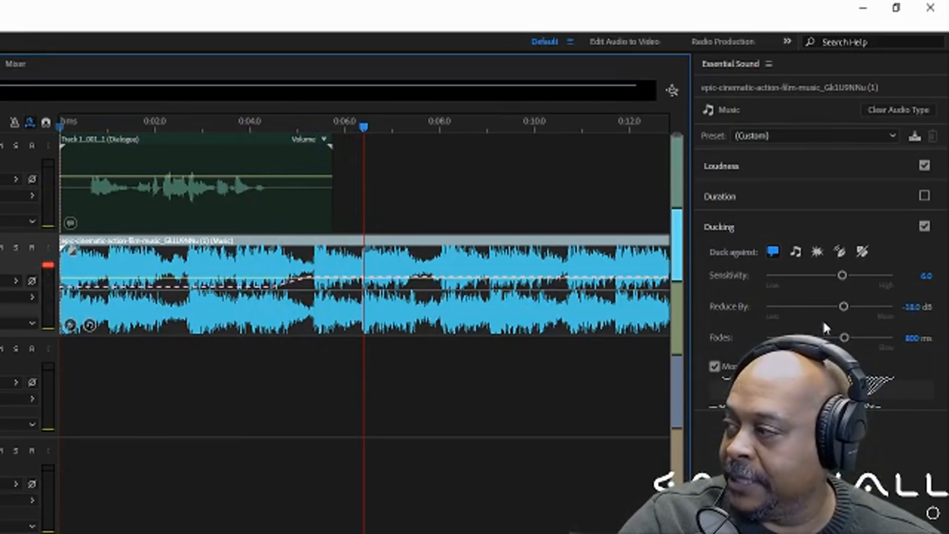
Set the music clip's ducking Reduce By to -37.4 dB and move the voice clip to start about 0.6 seconds into the session.
{"action": "left_click_drag", "start_coordinate": [841, 311], "coordinate": [863, 310]}
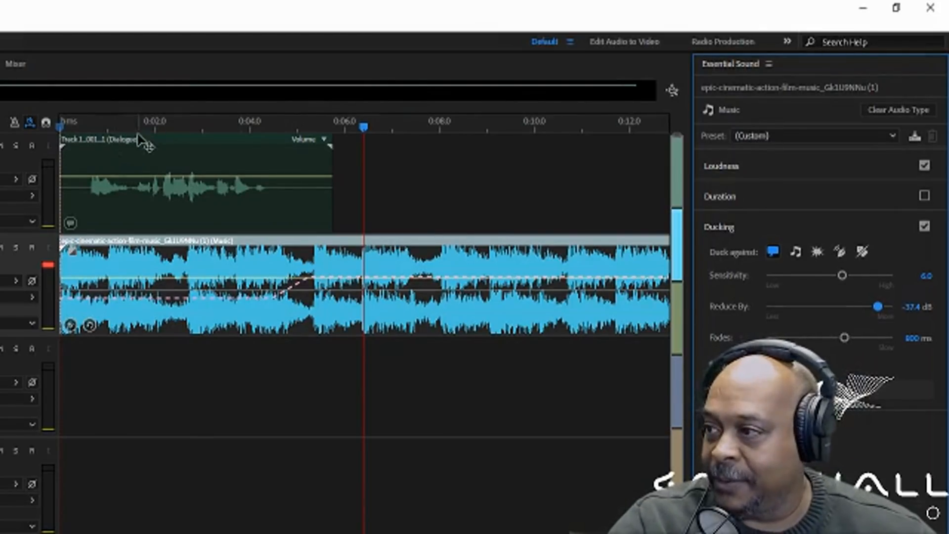
{"action": "left_click_drag", "start_coordinate": [146, 150], "coordinate": [218, 156]}
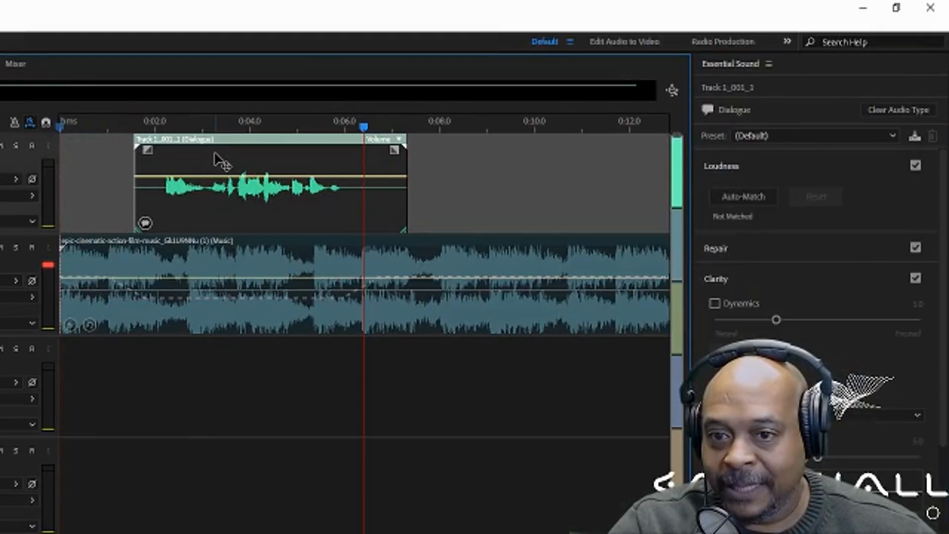
{"action": "left_click_drag", "start_coordinate": [226, 143], "coordinate": [271, 147]}
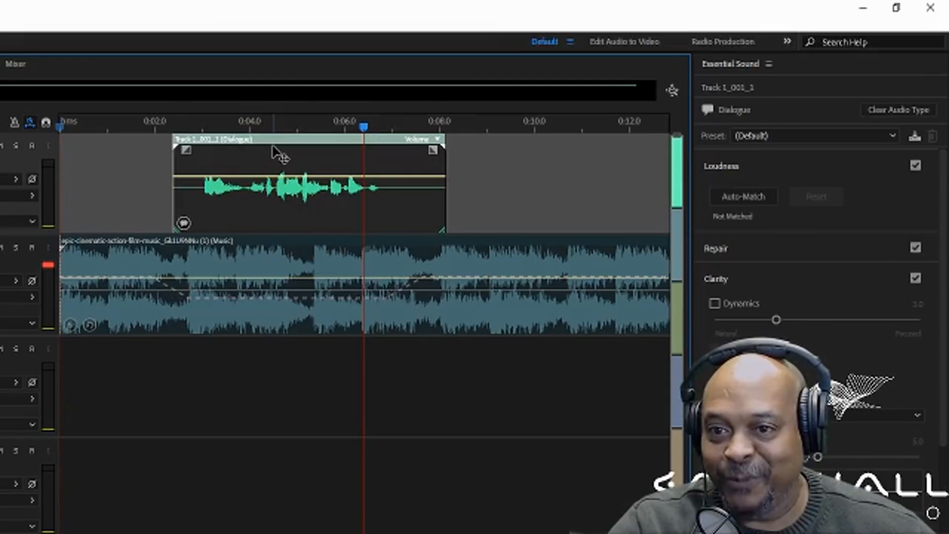
{"action": "left_click_drag", "start_coordinate": [273, 148], "coordinate": [188, 161]}
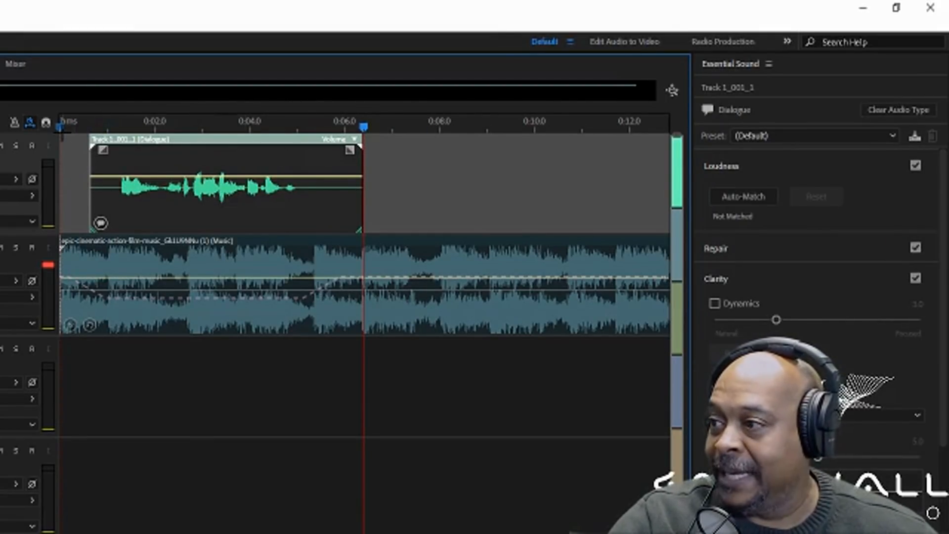
Play the mix with the shifted voice clip from near the session start, stopping at about 6.6 seconds.
{"action": "left_click", "coordinate": [63, 129]}
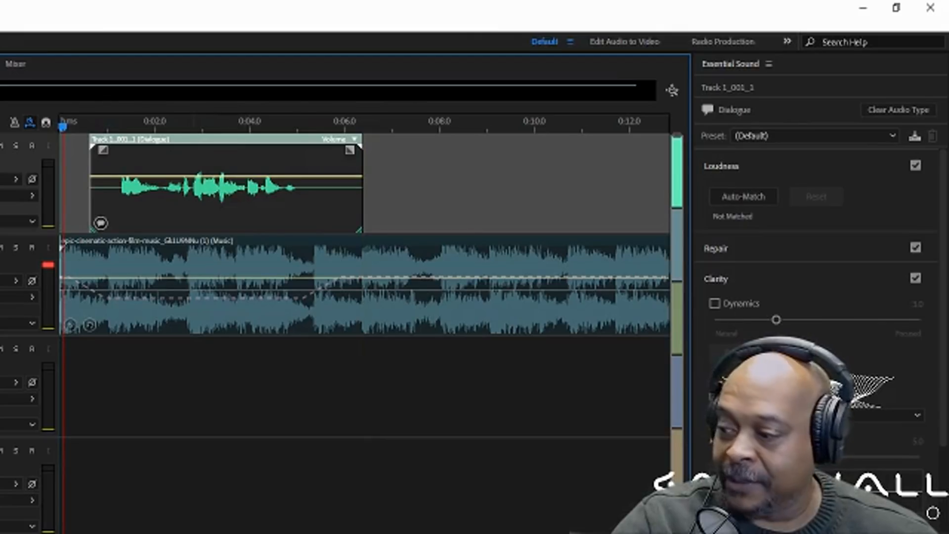
{"action": "key", "text": "space"}
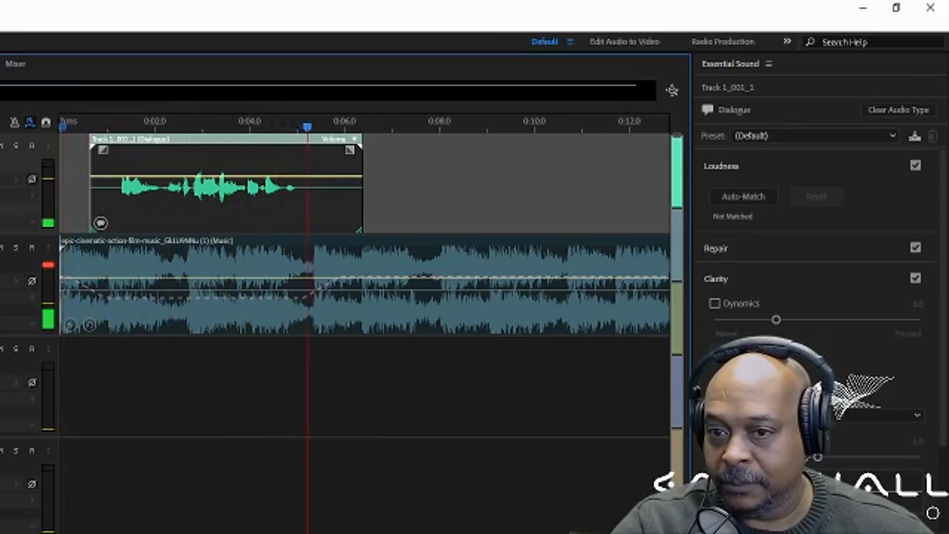
{"action": "key", "text": "space"}
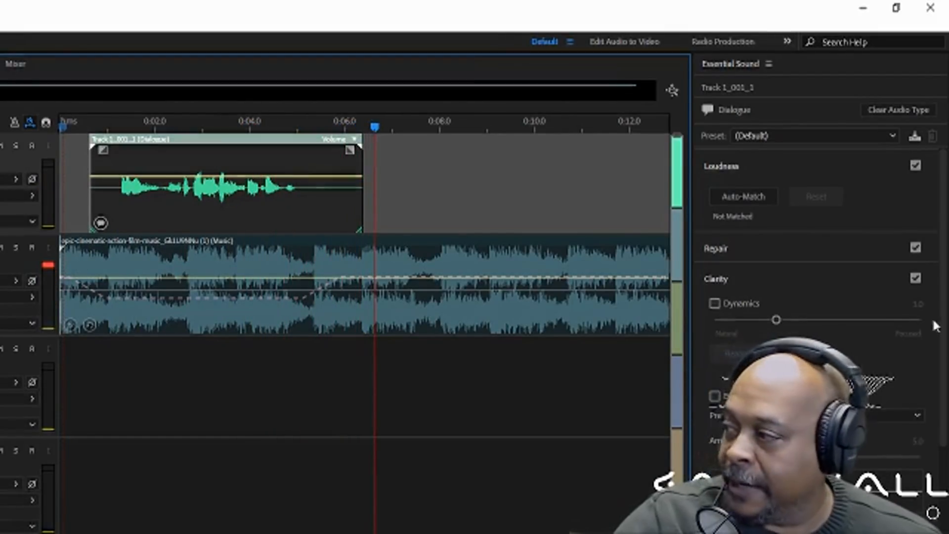
Select the music clip on Track 2 and set its ducking Reduce By to -20.5 dB.
{"action": "double_click", "coordinate": [429, 307]}
{"action": "key", "text": "0"}
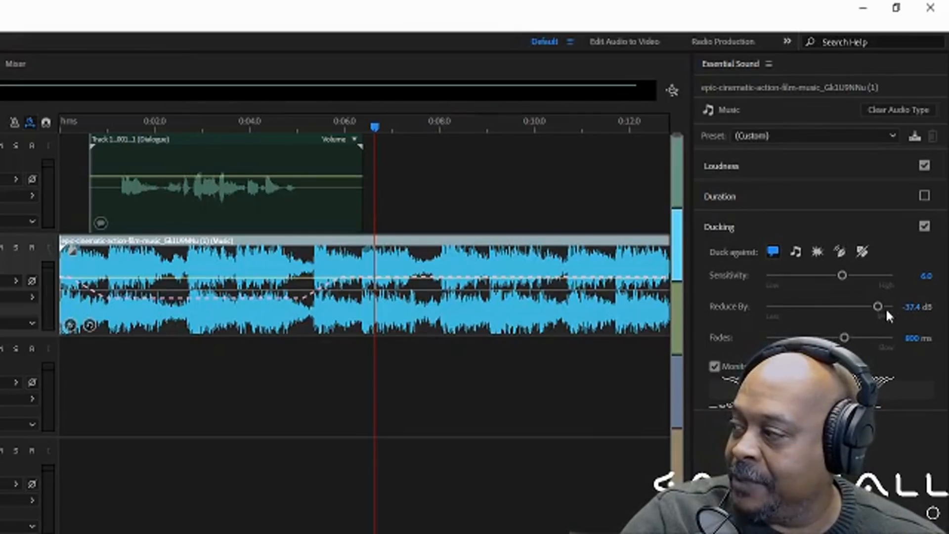
{"action": "left_click_drag", "start_coordinate": [878, 306], "coordinate": [847, 306]}
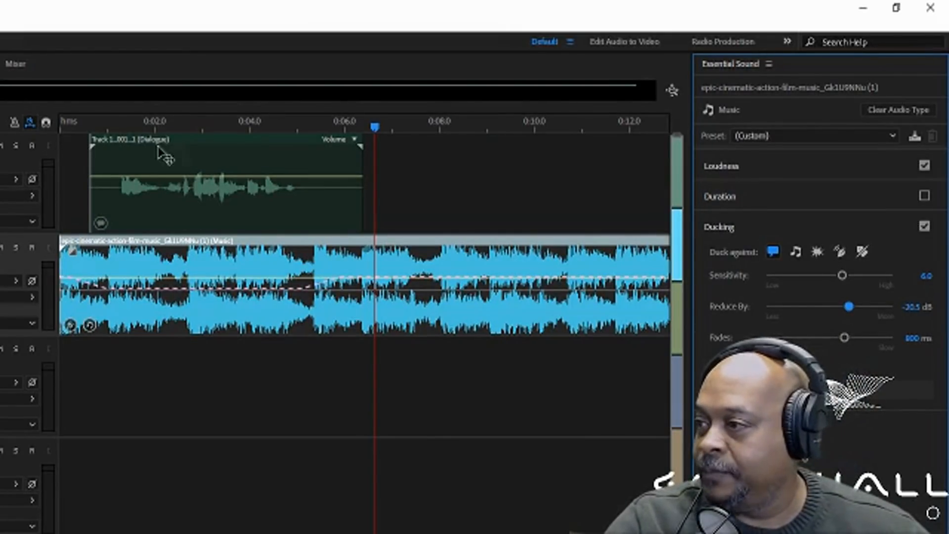
Trim the voice clip to run from about 1.2 to 5 seconds and play the mix from the session start to about 7.3 seconds.
{"action": "left_click", "coordinate": [70, 120]}
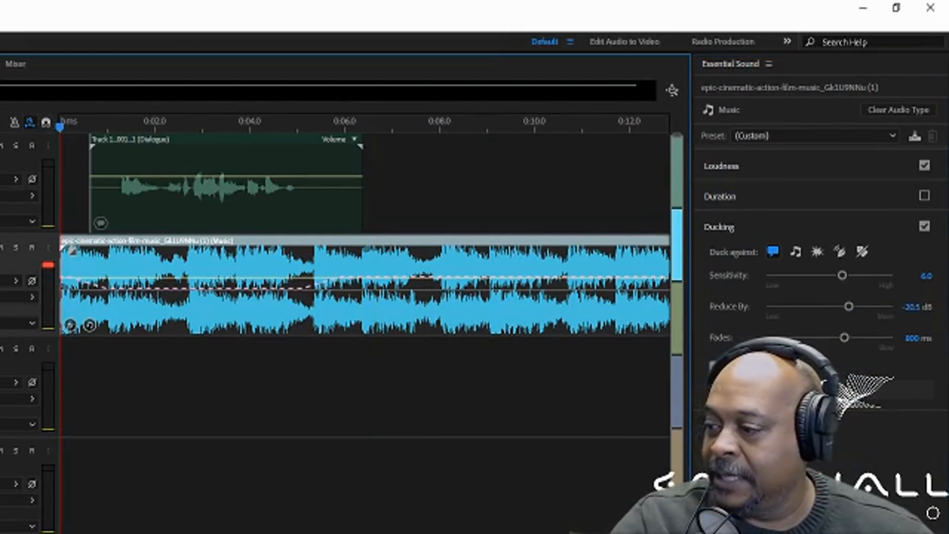
{"action": "double_click", "coordinate": [97, 198]}
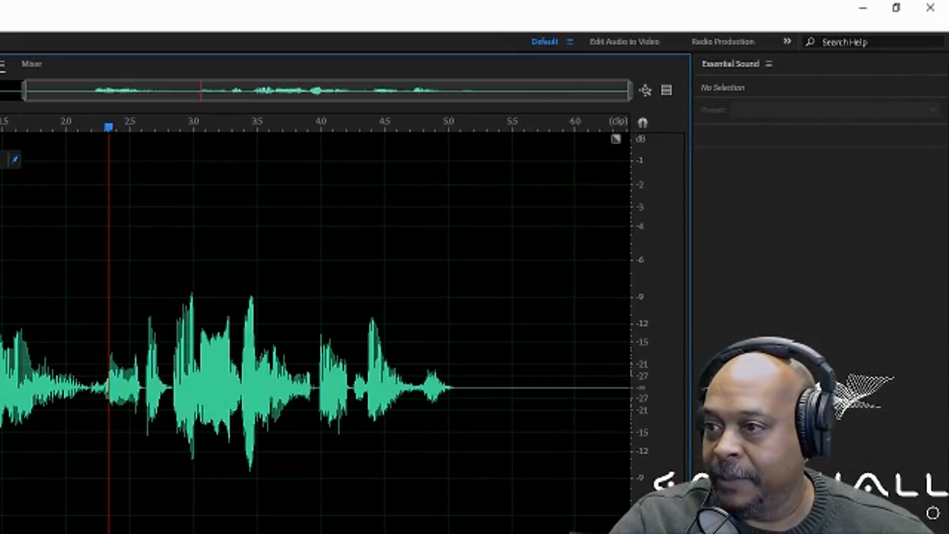
{"action": "key", "text": "0"}
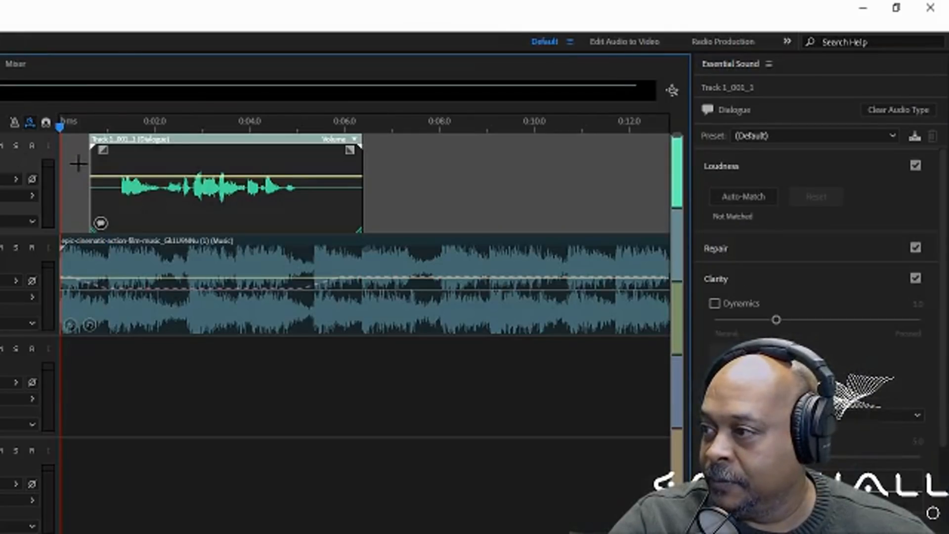
{"action": "left_click_drag", "start_coordinate": [92, 163], "coordinate": [117, 164]}
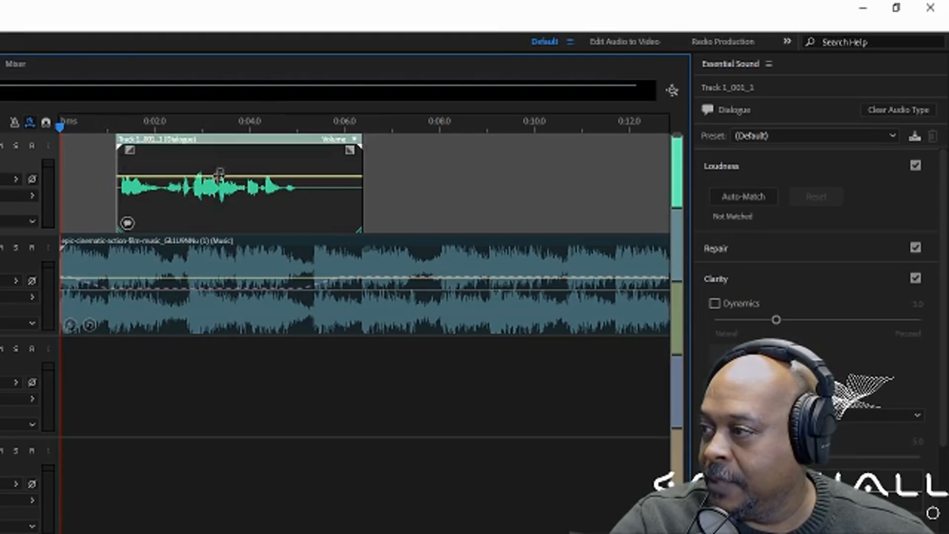
{"action": "double_click", "coordinate": [218, 175]}
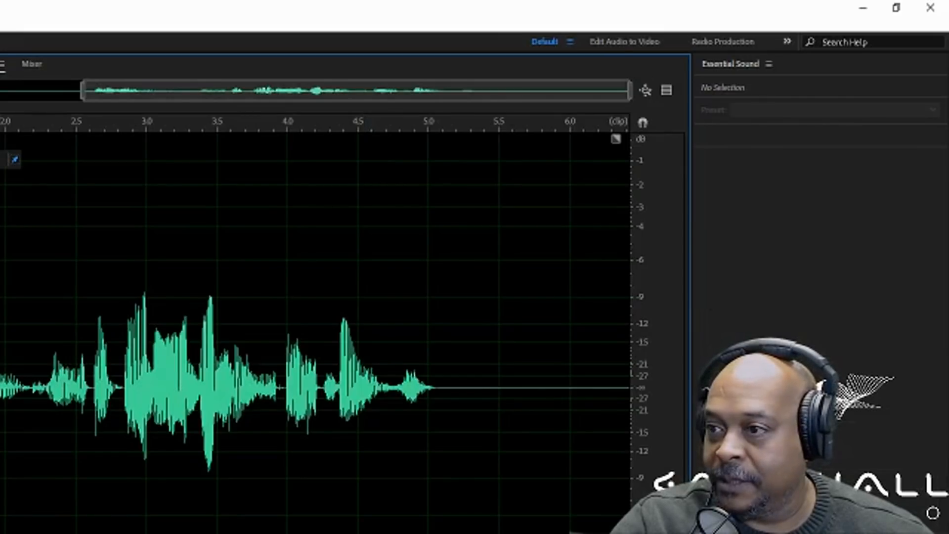
{"action": "key", "text": "0"}
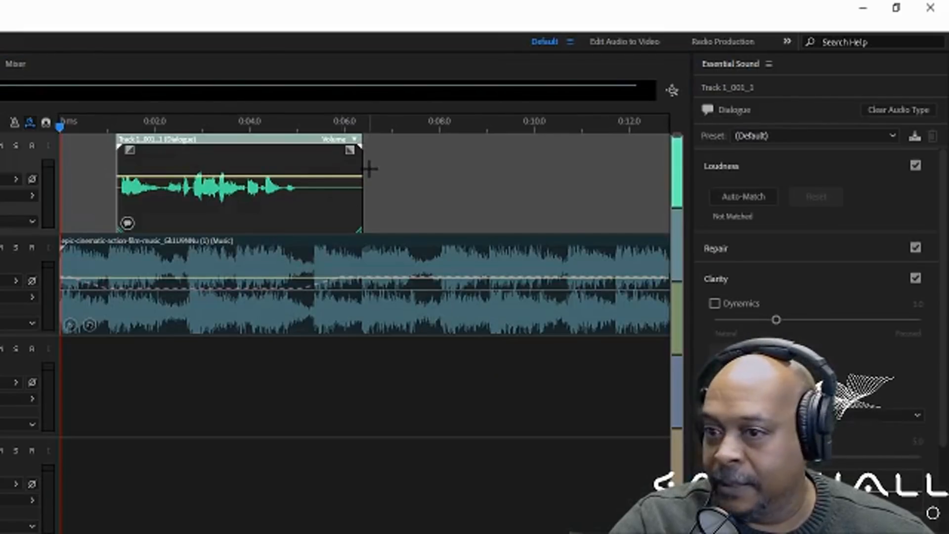
{"action": "left_click_drag", "start_coordinate": [360, 168], "coordinate": [302, 166]}
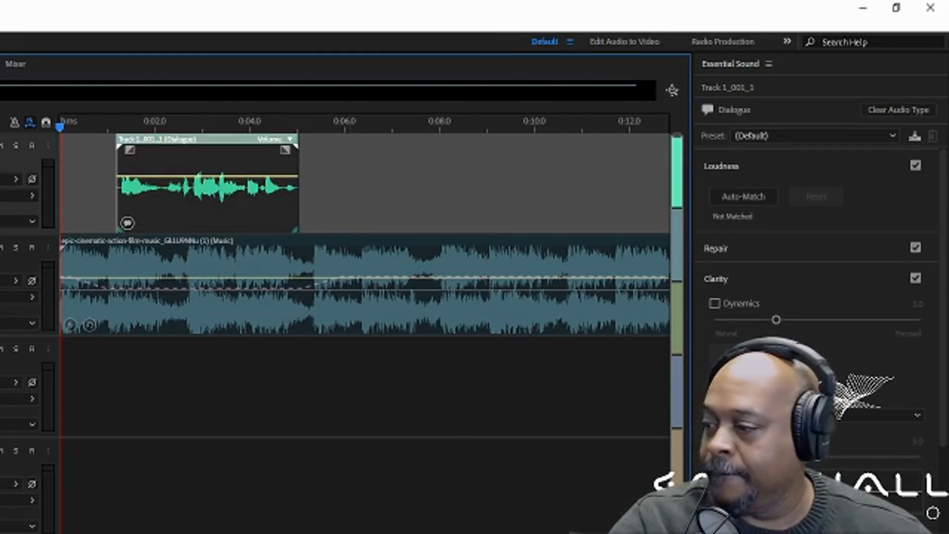
{"action": "key", "text": "space"}
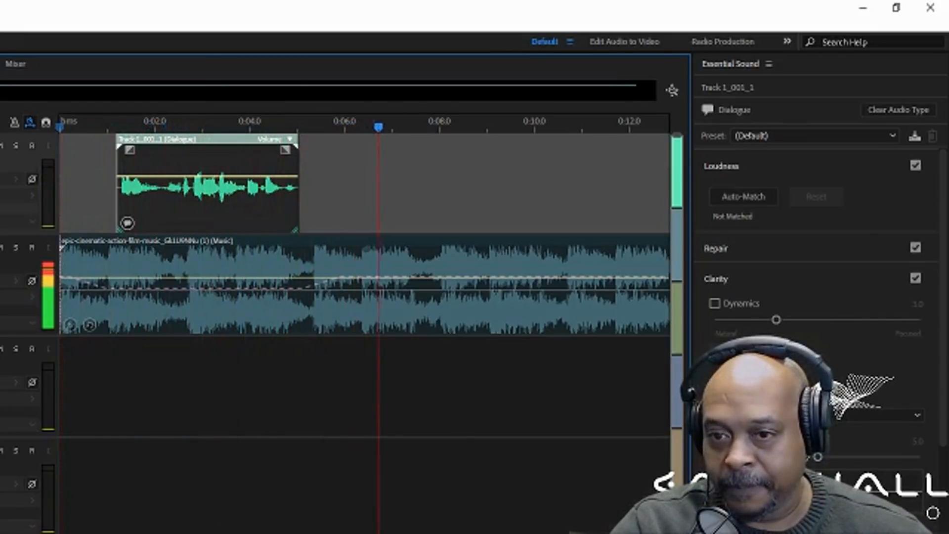
{"action": "key", "text": "space"}
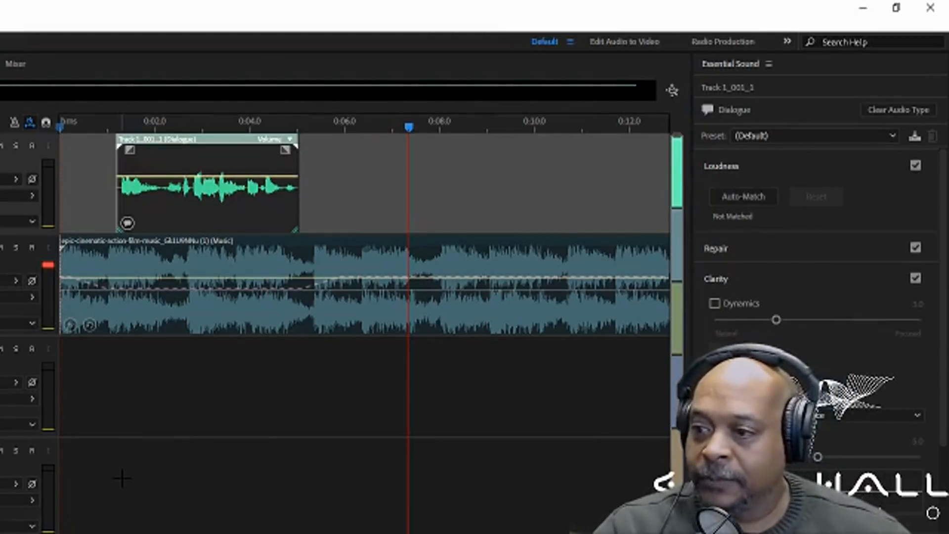
Enable timeline snapping and replay the mix from the session start, pausing at about 7.3 seconds and stopping at about 9 seconds.
{"action": "left_click_drag", "start_coordinate": [76, 121], "coordinate": [42, 131]}
{"action": "left_click", "coordinate": [46, 122]}
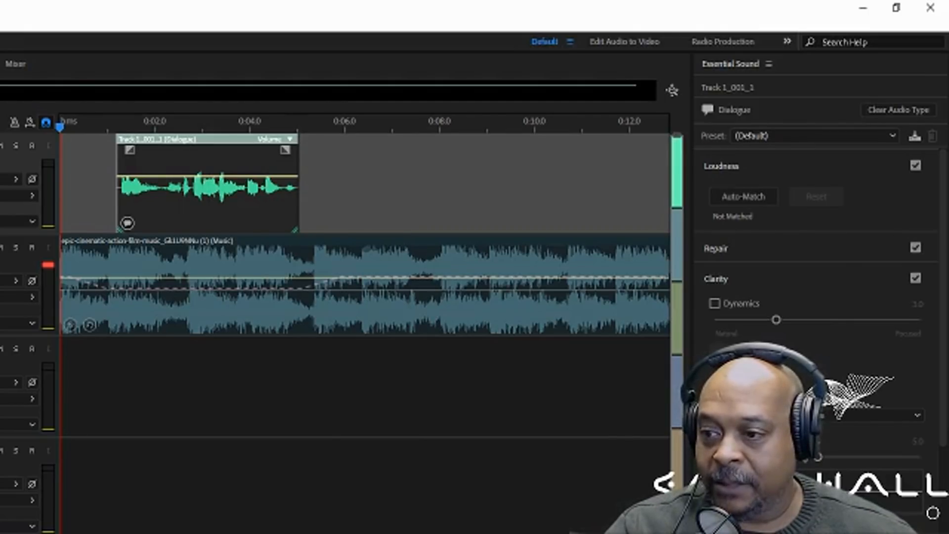
{"action": "left_click", "coordinate": [58, 130]}
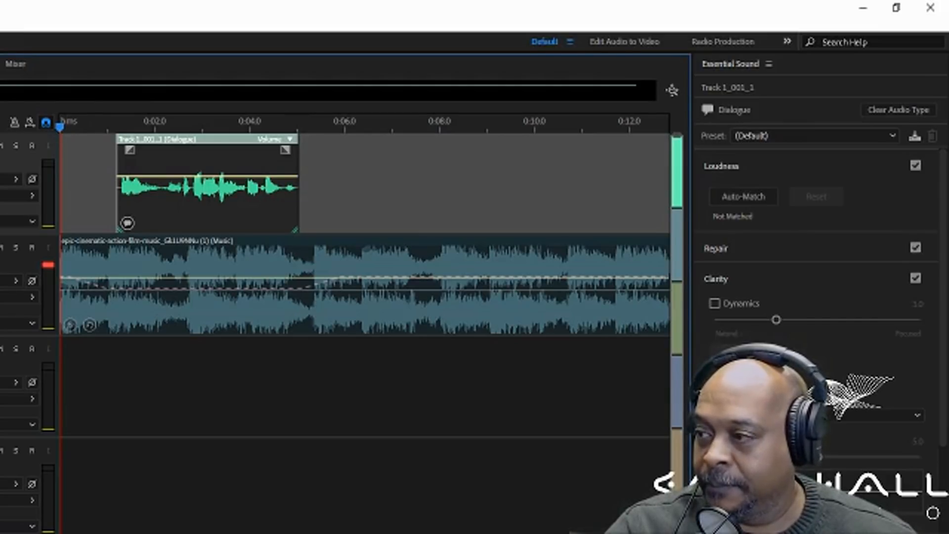
{"action": "key", "text": "space"}
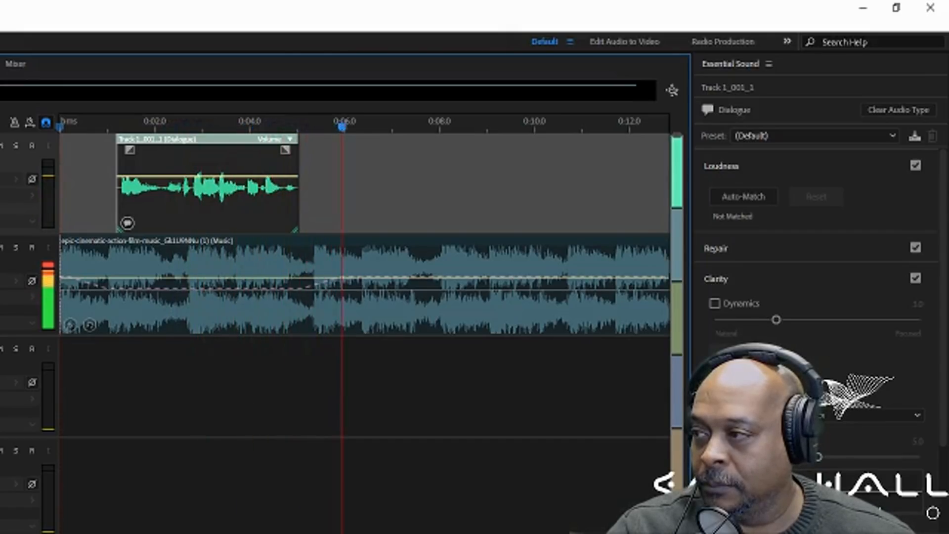
{"action": "key", "text": "space"}
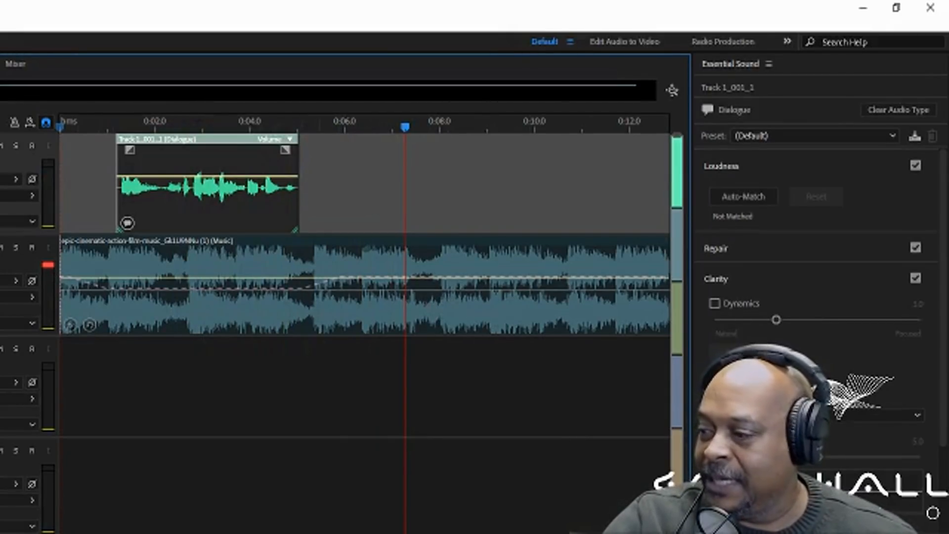
{"action": "key", "text": "space"}
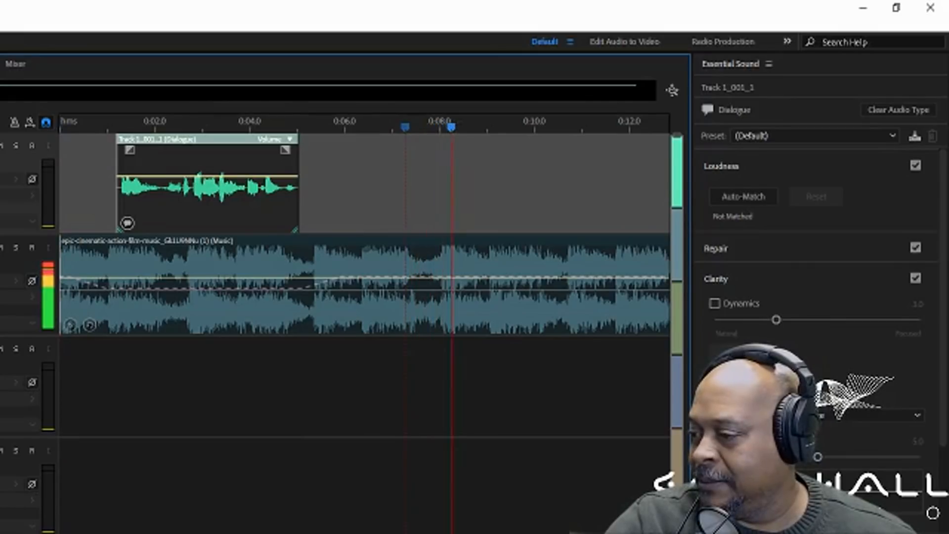
{"action": "key", "text": "space"}
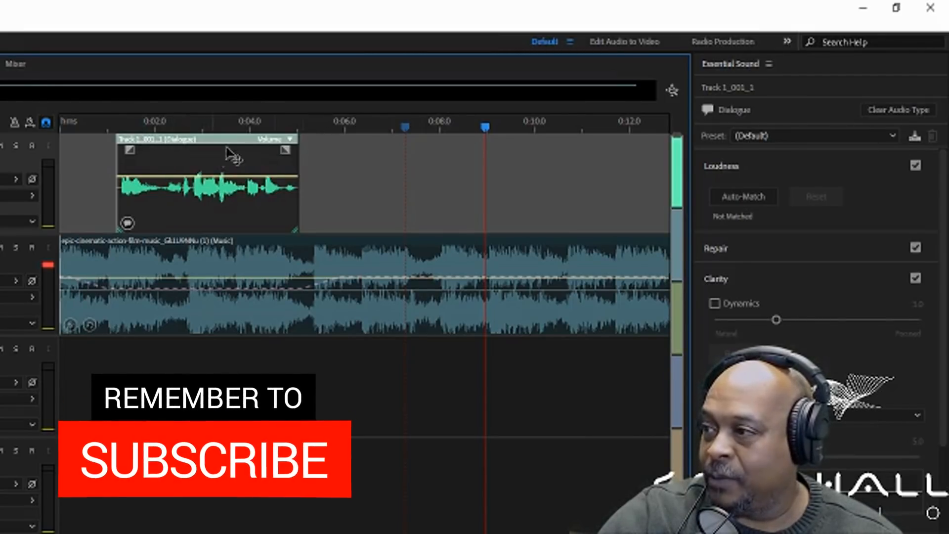
Enable Duration on the music clip using the Remix method with a 4:44.400 target, and open the clip in the waveform editor.
{"action": "left_click", "coordinate": [375, 251]}
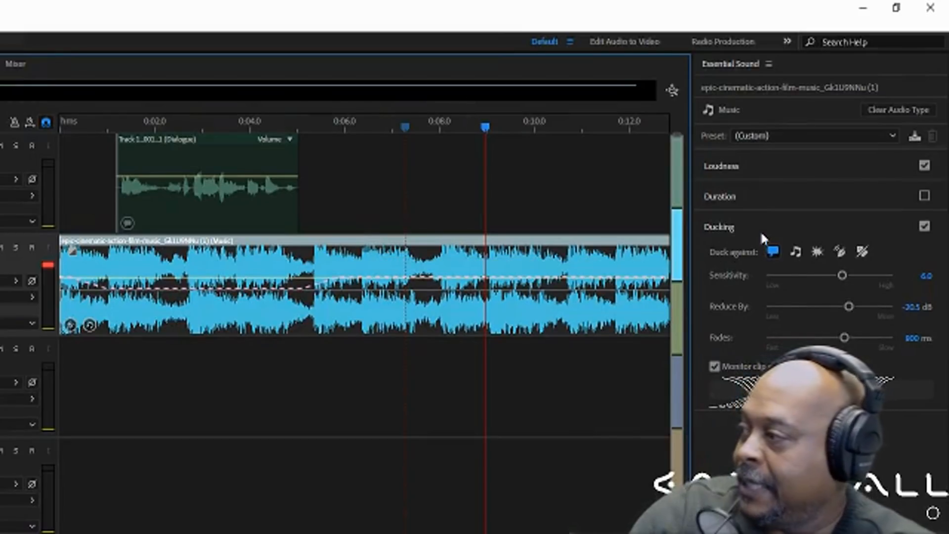
{"action": "left_click", "coordinate": [719, 196]}
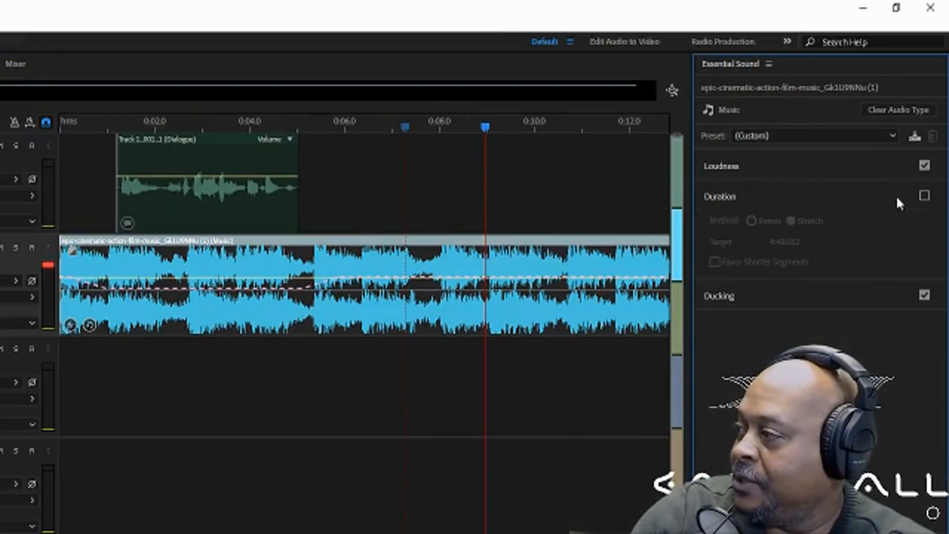
{"action": "left_click", "coordinate": [924, 196]}
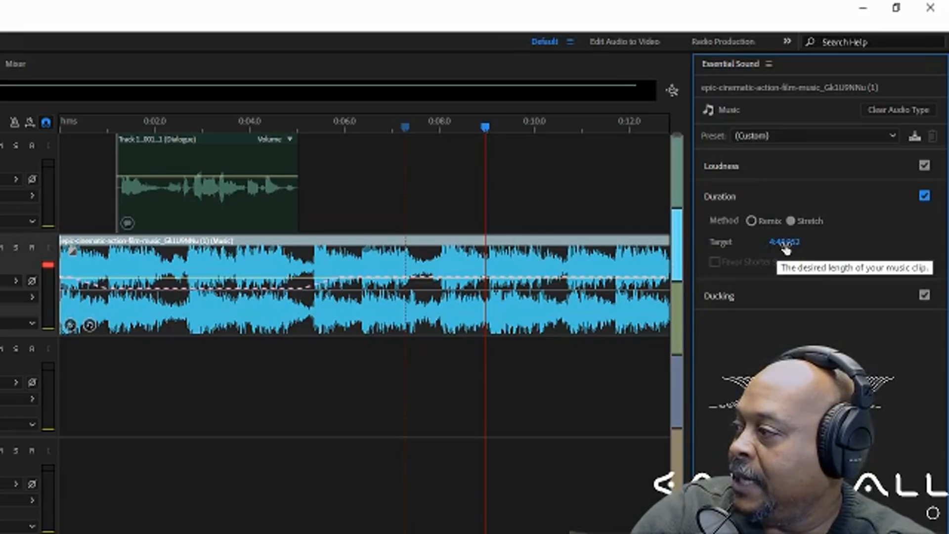
{"action": "left_click", "coordinate": [752, 220]}
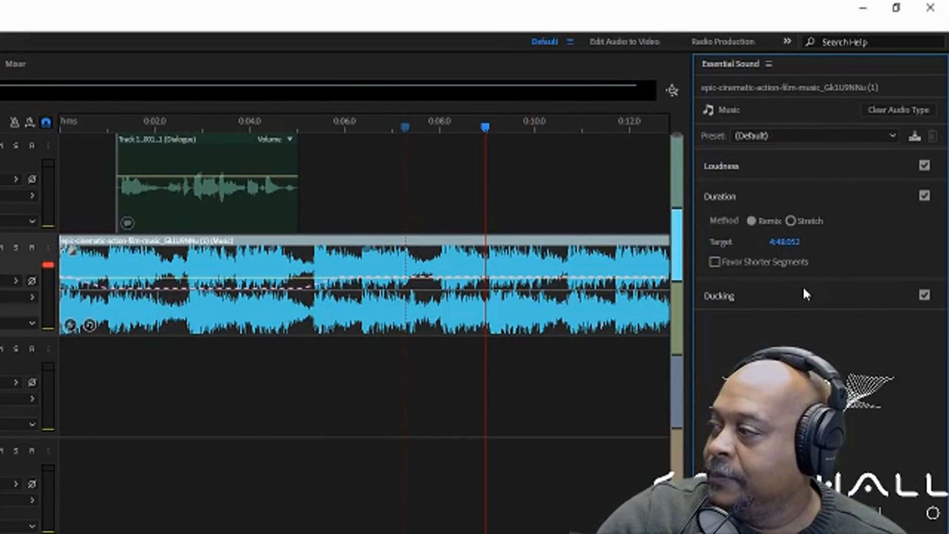
{"action": "left_click_drag", "start_coordinate": [788, 244], "coordinate": [675, 241]}
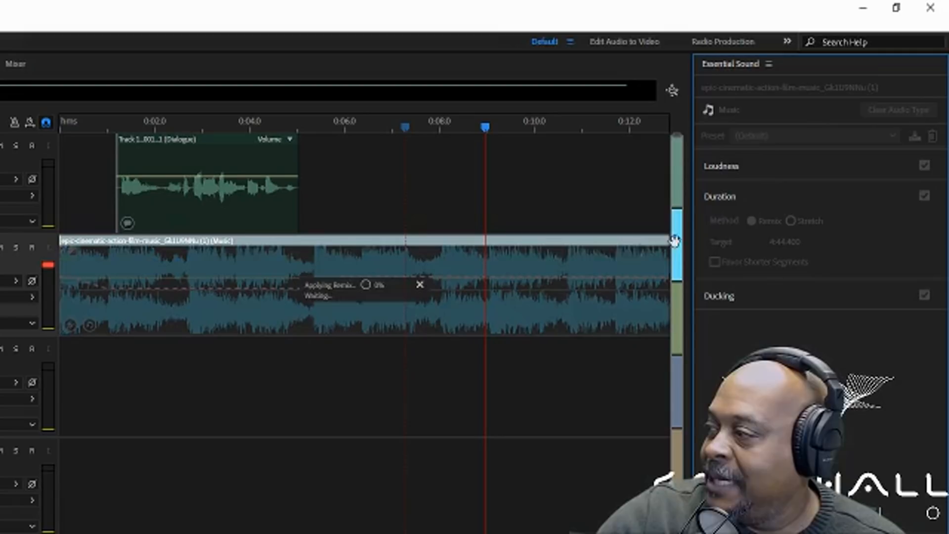
{"action": "double_click", "coordinate": [523, 241]}
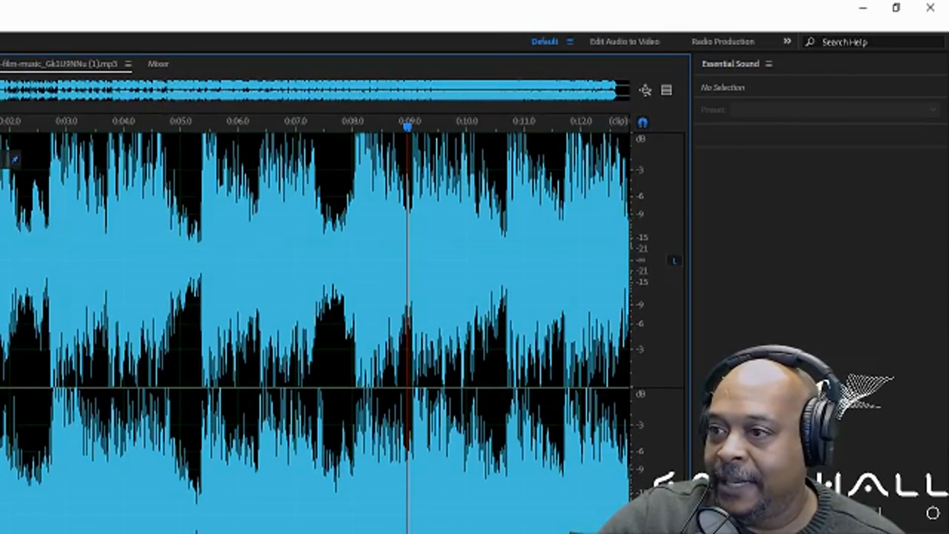
Return to the multitrack session and set the music clip's Remix target duration to 0:10.400.
{"action": "key", "text": "0"}
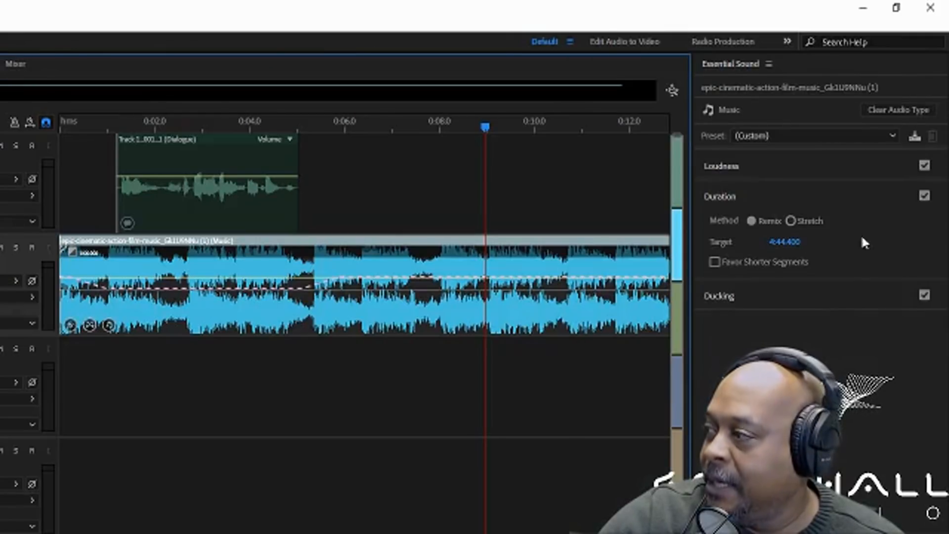
{"action": "left_click", "coordinate": [781, 242]}
{"action": "left_click", "coordinate": [778, 242]}
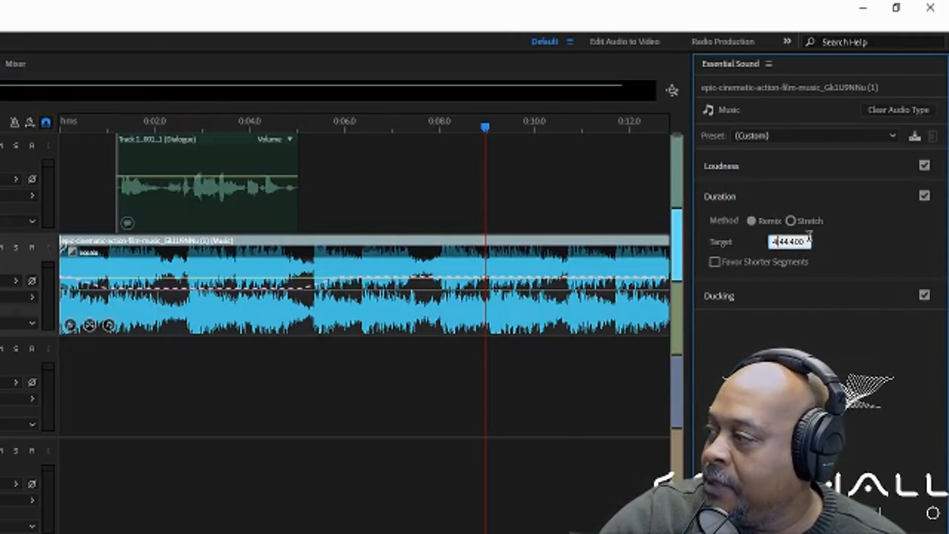
{"action": "key", "text": "BackSpace"}
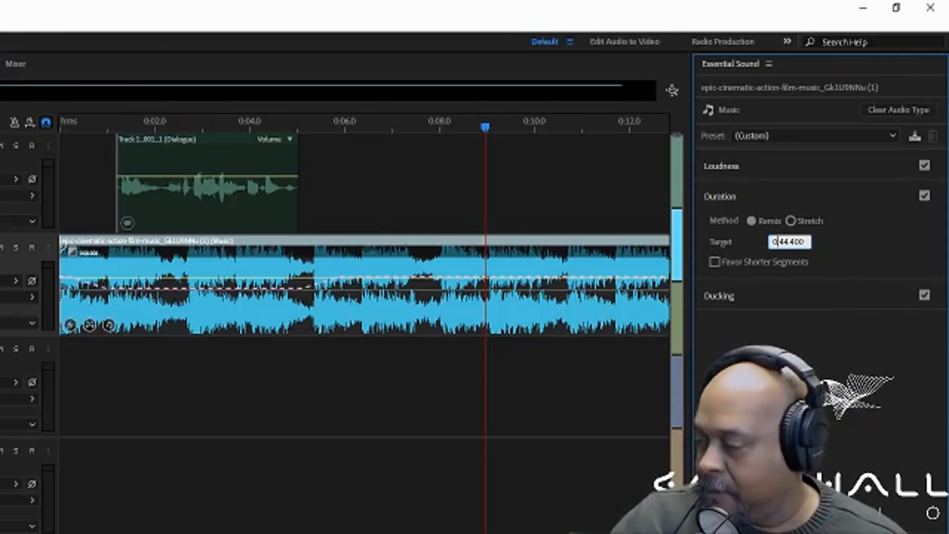
{"action": "type", "text": "0:"}
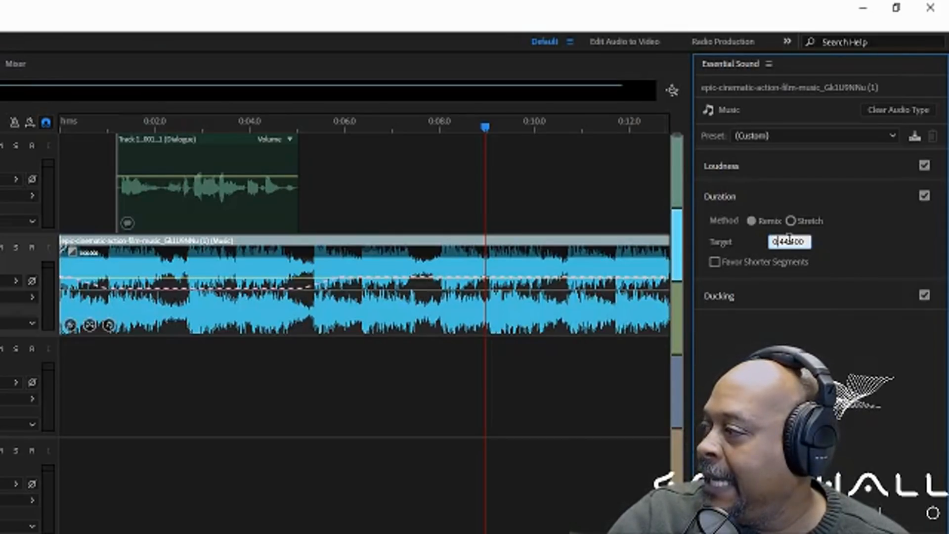
{"action": "left_click", "coordinate": [786, 242]}
{"action": "key", "text": "BackSpace"}
{"action": "type", "text": "10"}
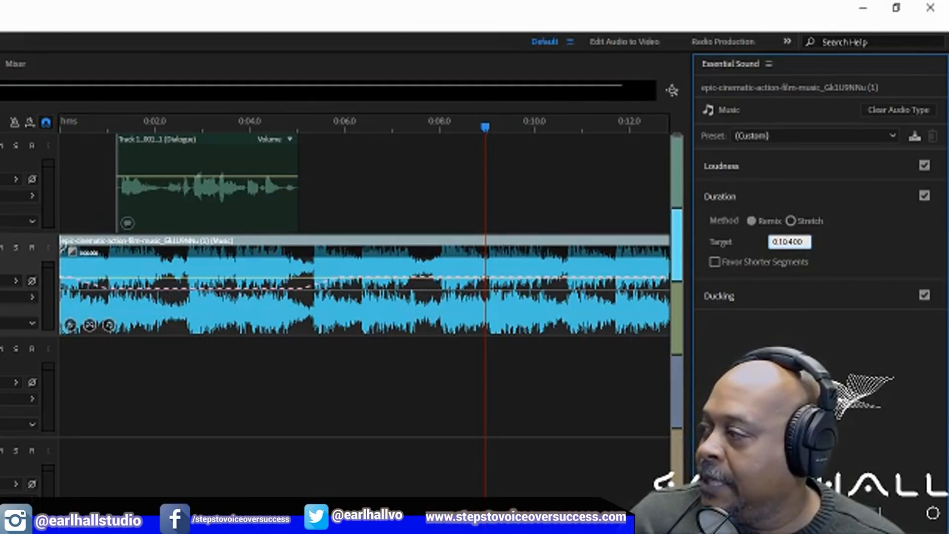
{"action": "key", "text": "Return"}
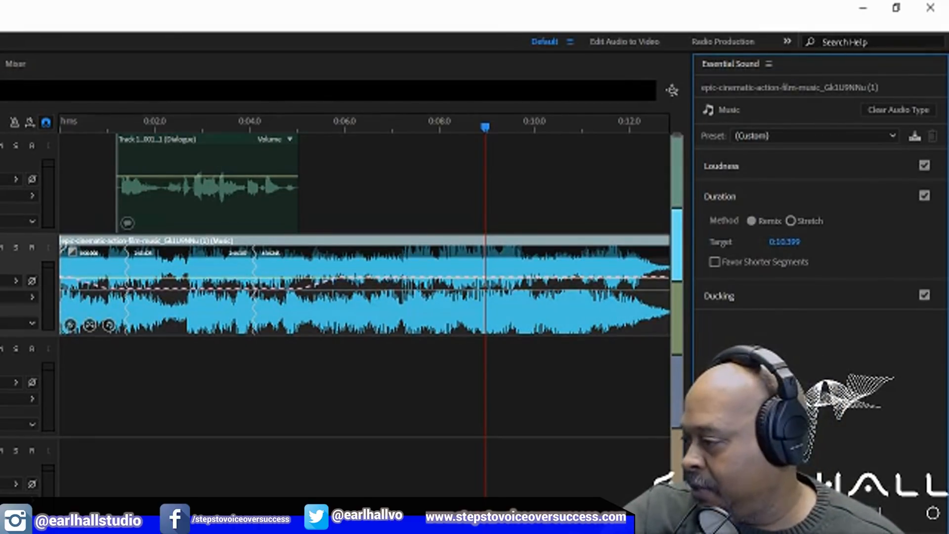
Show the music clip's Loudness settings, play the remixed session from the start to about 14.6 seconds, and return the playhead to the start.
{"action": "key", "text": "backslash"}
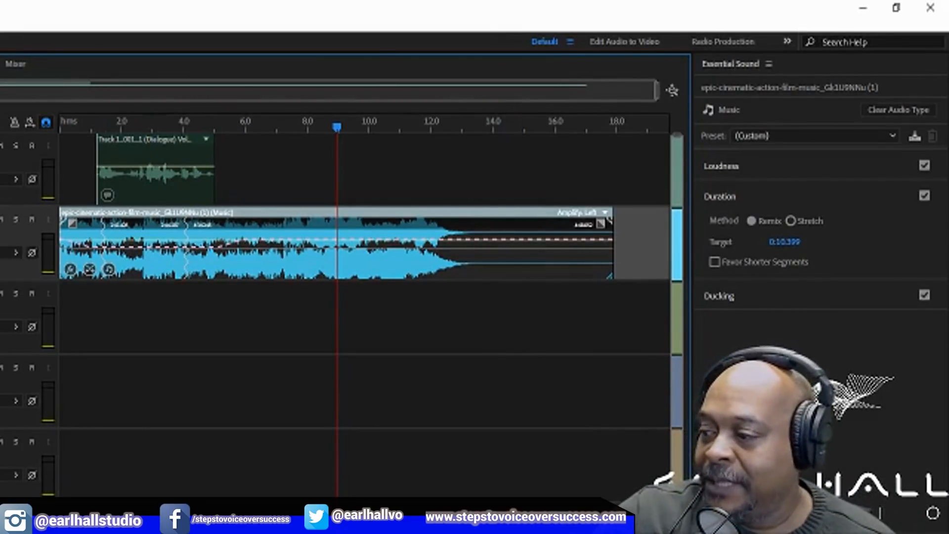
{"action": "key", "text": "Home"}
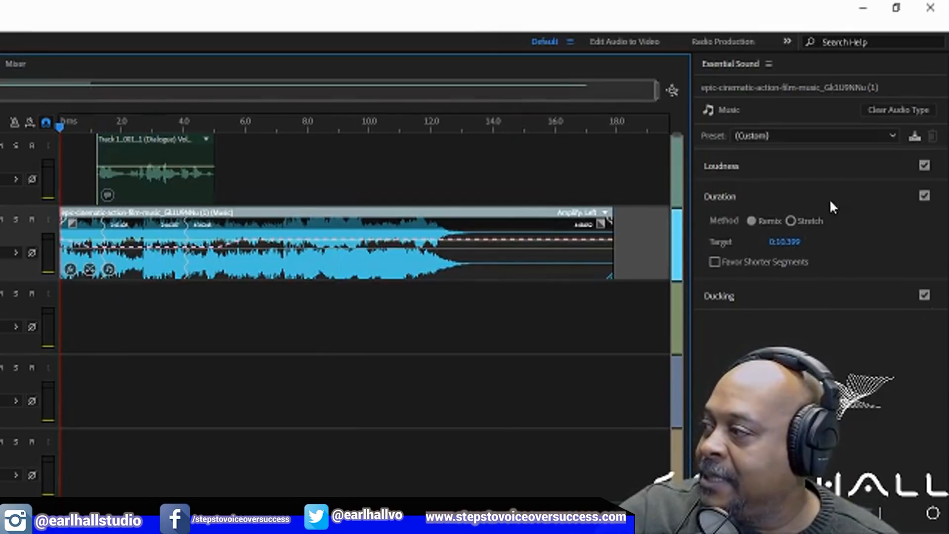
{"action": "left_click", "coordinate": [859, 174]}
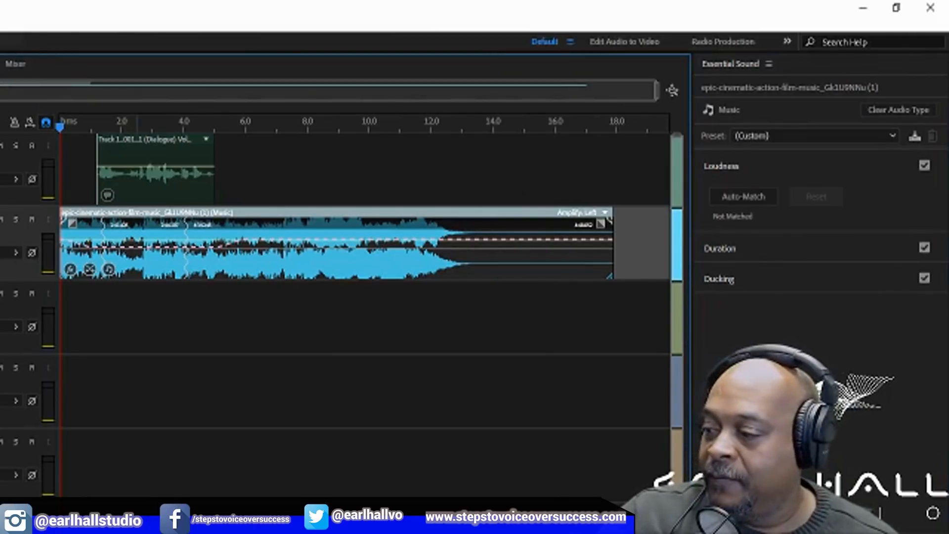
{"action": "key", "text": "space"}
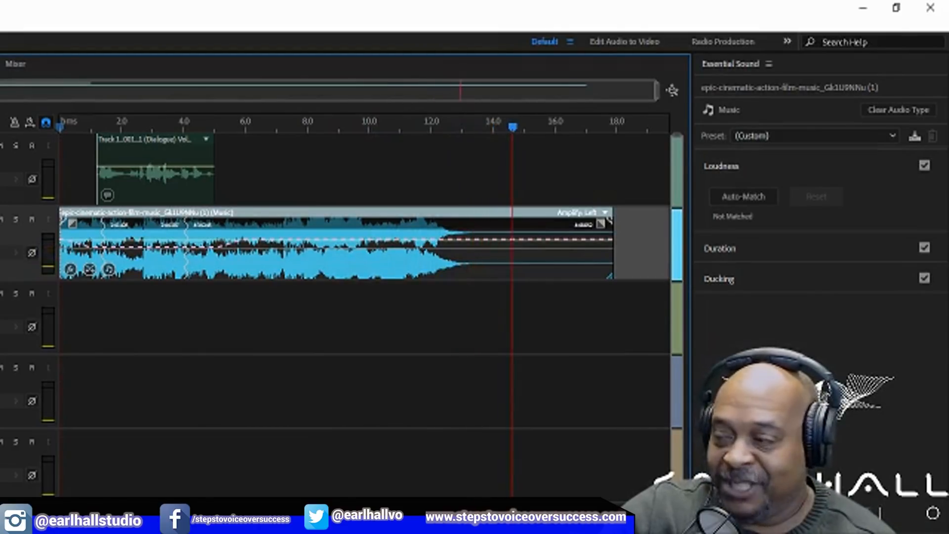
{"action": "left_click_drag", "start_coordinate": [69, 120], "coordinate": [61, 129]}
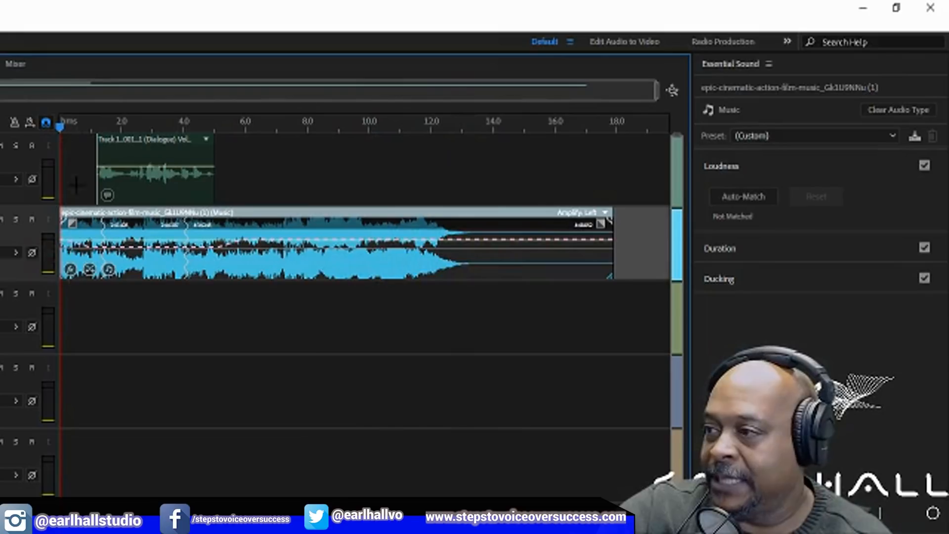
Select the voice clip, solo Track 1 and play it from the session start, stopping at about 5 seconds.
{"action": "left_click", "coordinate": [131, 149]}
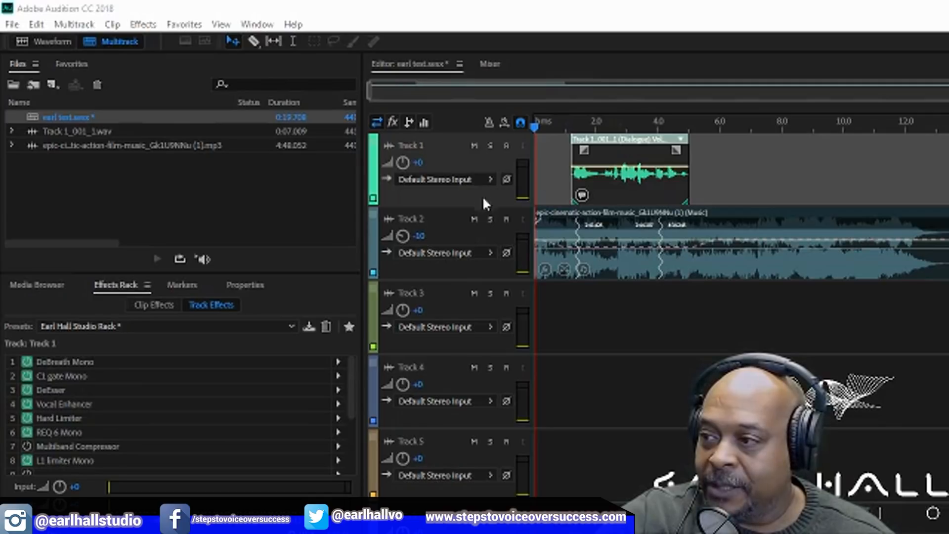
{"action": "left_click", "coordinate": [490, 146]}
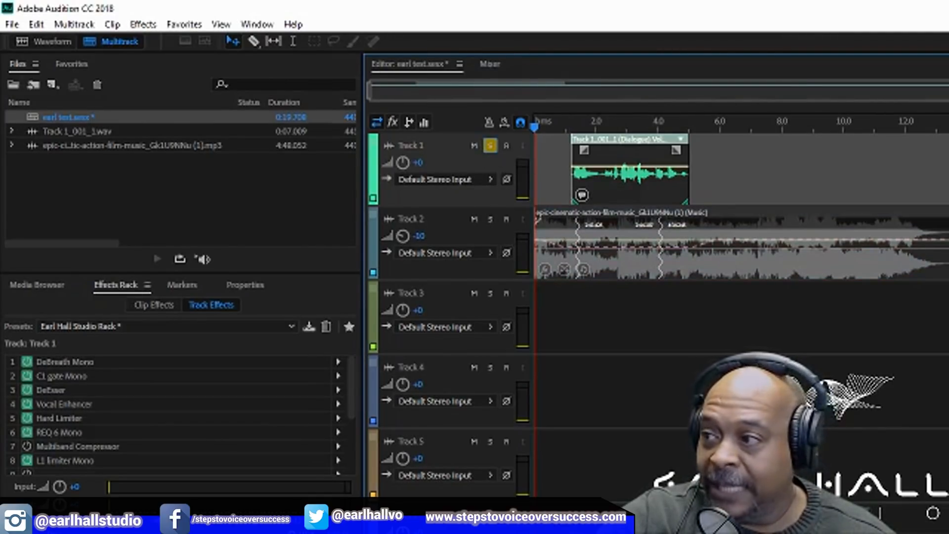
{"action": "key", "text": "space"}
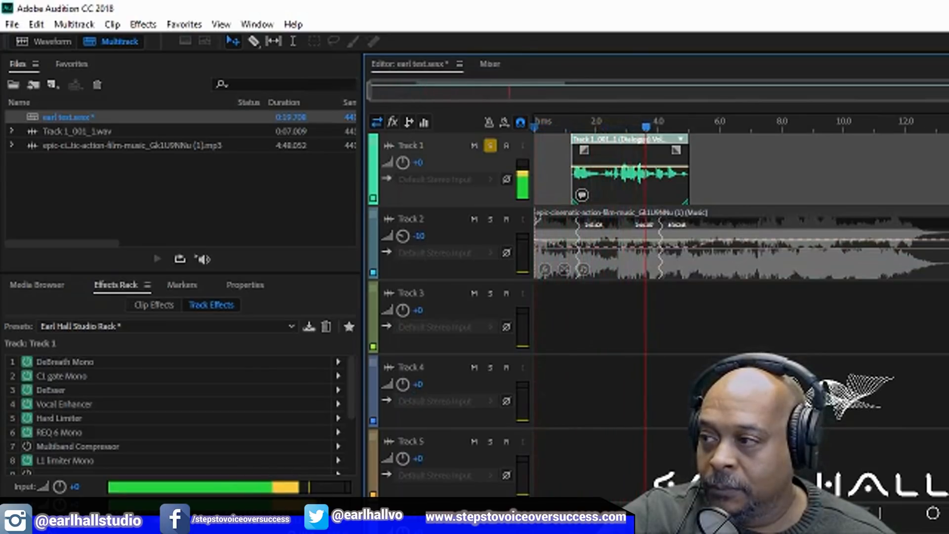
{"action": "key", "text": "space"}
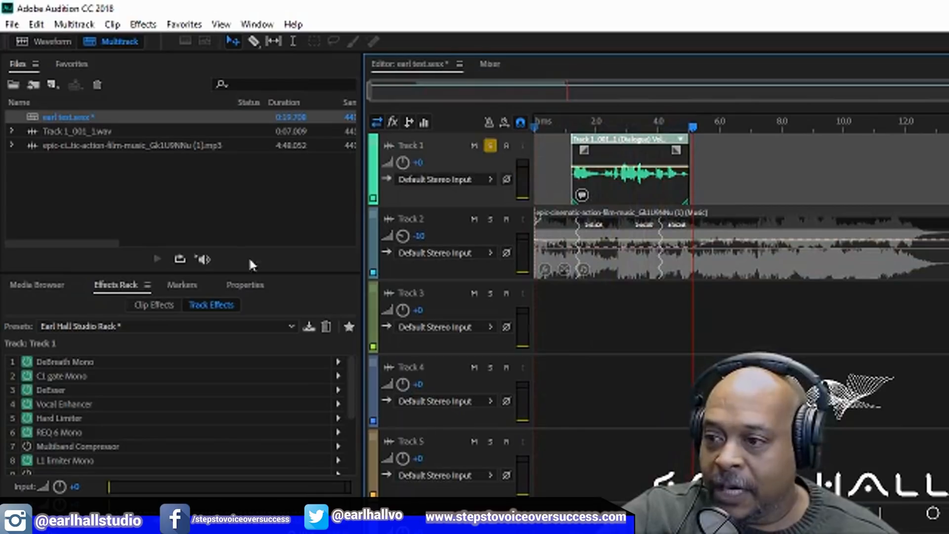
Bypass the Vocal Enhancer on Track 1 and play the voice clip from about 1.2 seconds, toggling the effect on and off during playback.
{"action": "left_click", "coordinate": [27, 404]}
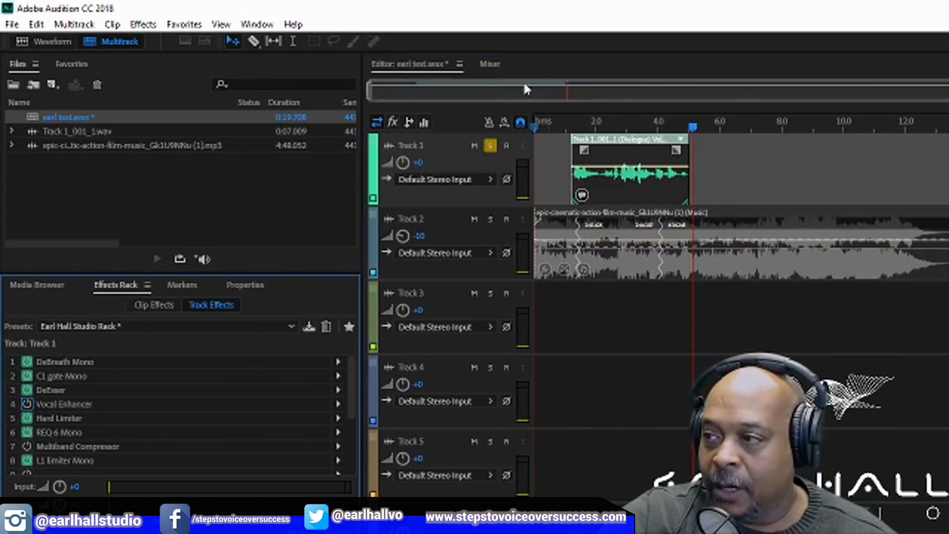
{"action": "left_click", "coordinate": [569, 128]}
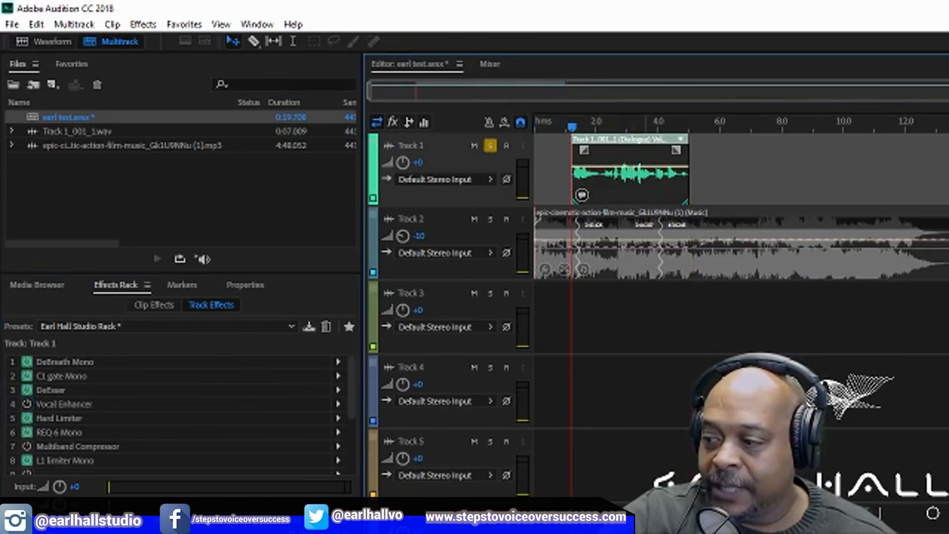
{"action": "key", "text": "space"}
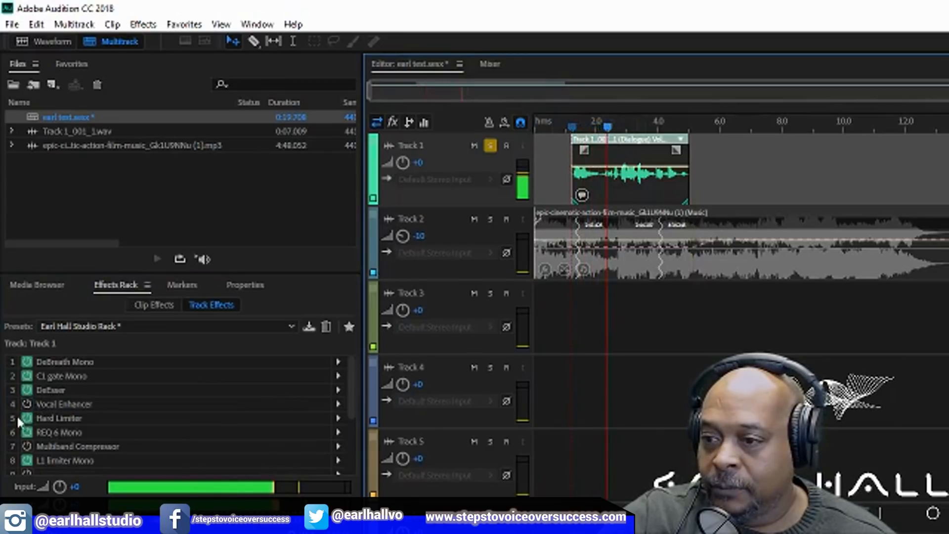
{"action": "left_click", "coordinate": [27, 402]}
{"action": "left_click", "coordinate": [26, 402]}
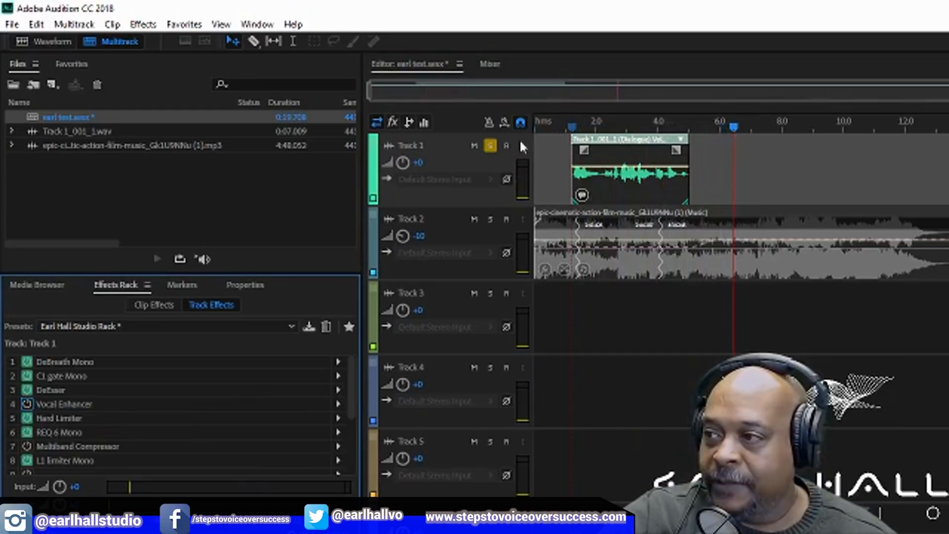
Replay the voice clip repeatedly from about 1 second while toggling the Vocal Enhancer, leaving it enabled and stopping playback at about 9.4 seconds.
{"action": "left_click", "coordinate": [559, 124]}
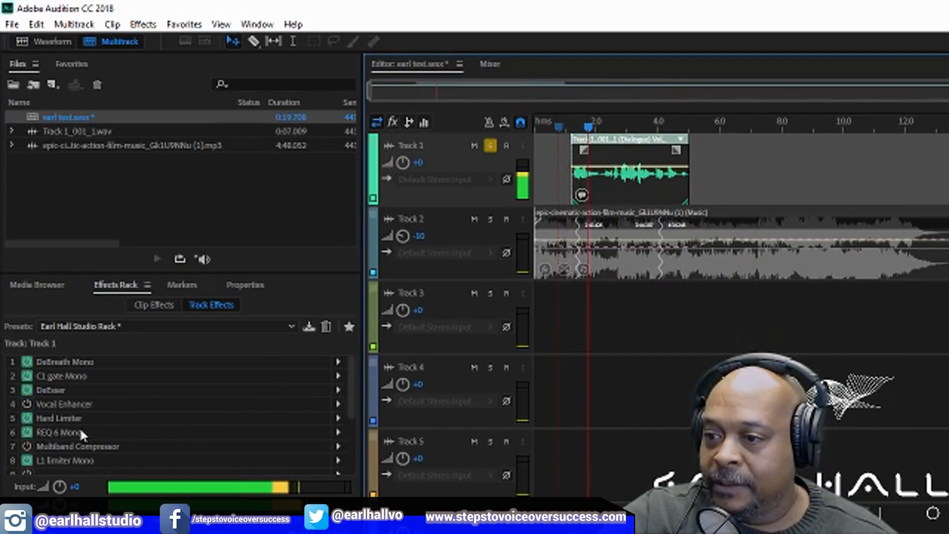
{"action": "left_click", "coordinate": [28, 405]}
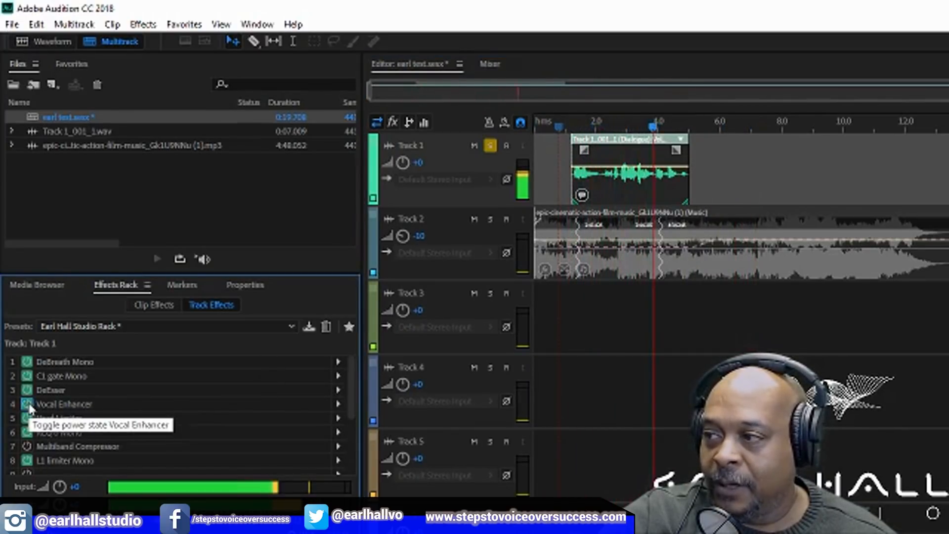
{"action": "left_click", "coordinate": [567, 124]}
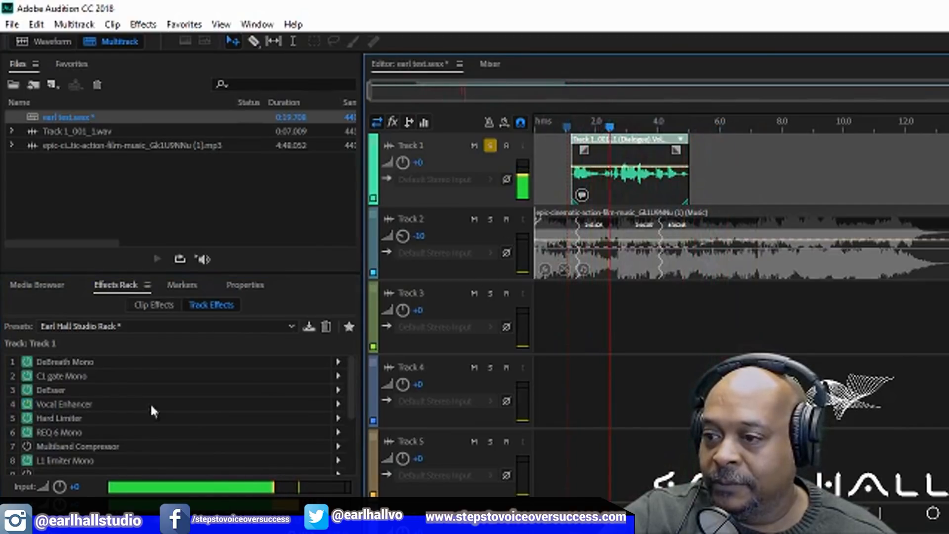
{"action": "left_click", "coordinate": [27, 405]}
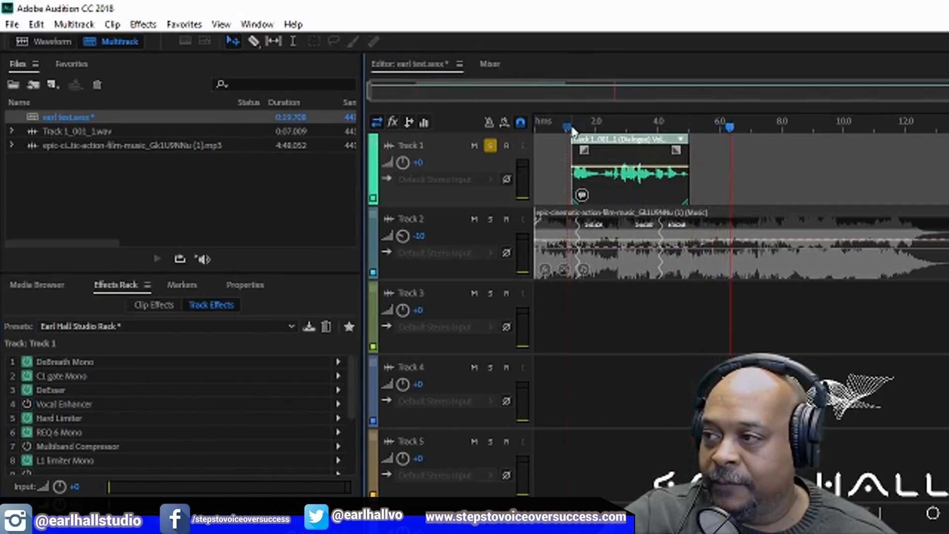
{"action": "left_click", "coordinate": [571, 126]}
{"action": "left_click", "coordinate": [28, 405]}
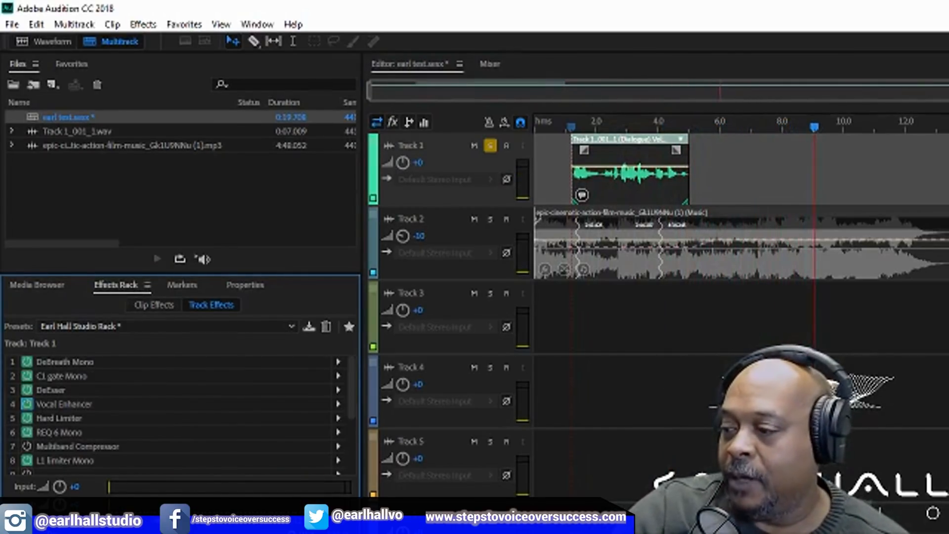
{"action": "key", "text": "space"}
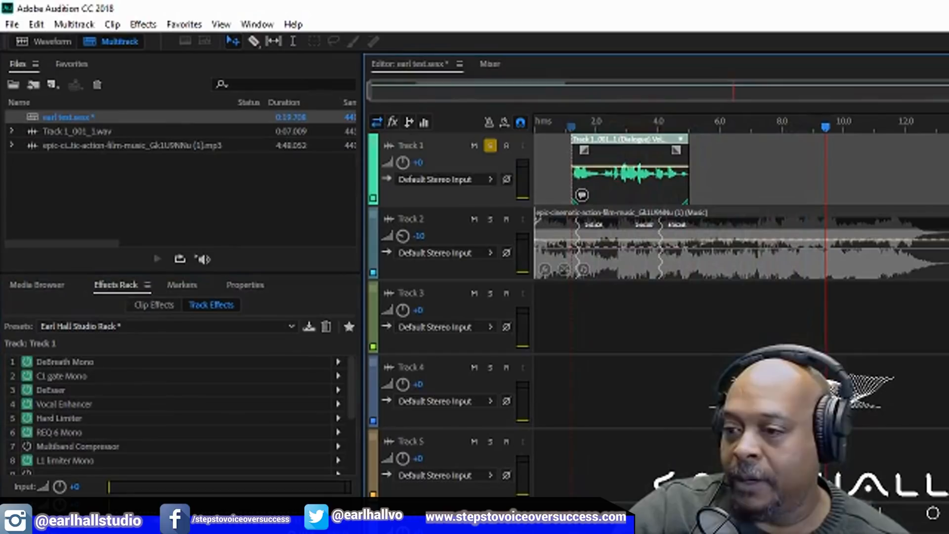
Open the Vocal Enhancer's settings on Track 1 to examine its presets and voice type options, and close them.
{"action": "double_click", "coordinate": [74, 404]}
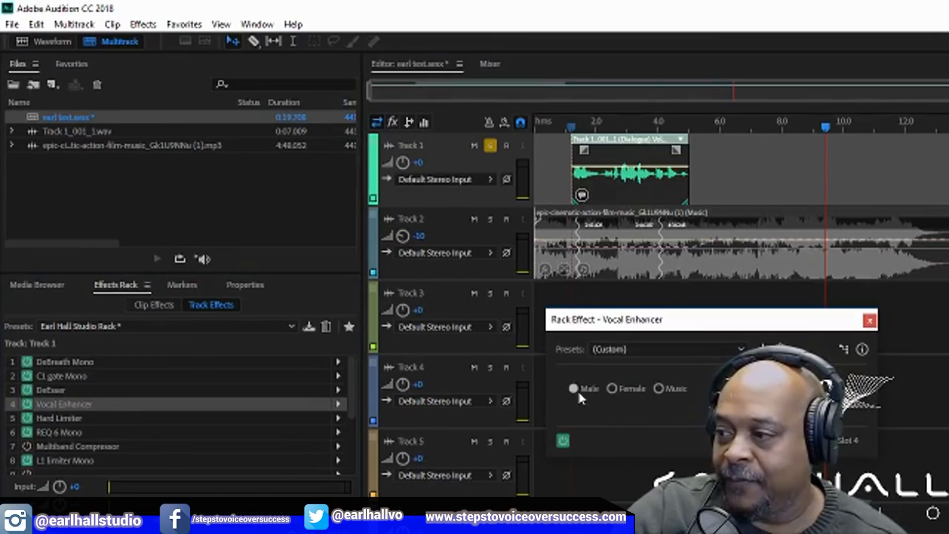
{"action": "left_click", "coordinate": [717, 348]}
{"action": "left_click", "coordinate": [718, 348]}
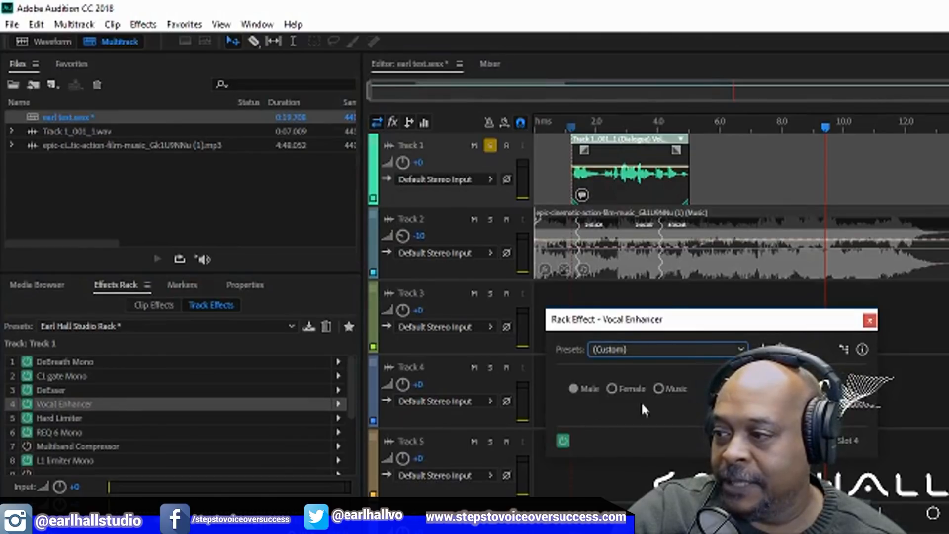
{"action": "left_click", "coordinate": [869, 323]}
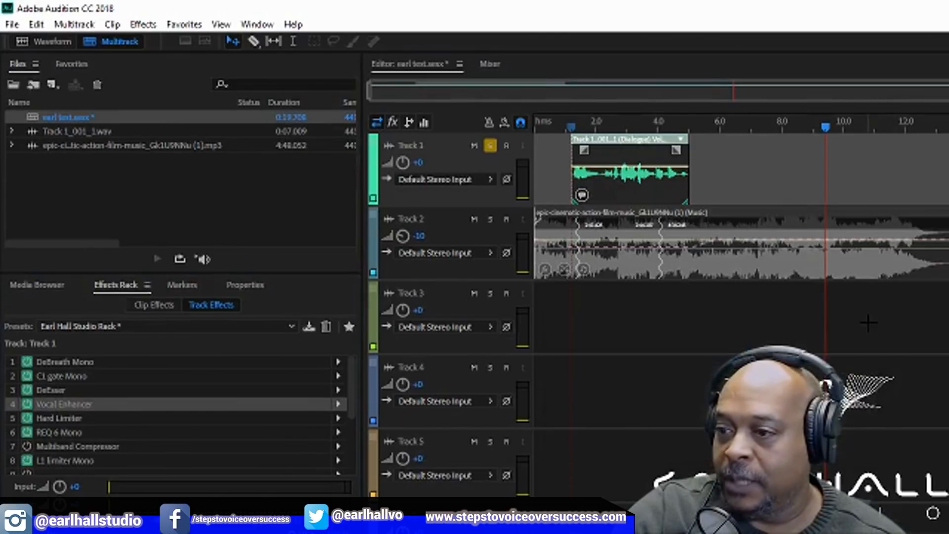
Apply the Limit to -3dB preset to the Hard Limiter in Track 1's effects rack and close its settings.
{"action": "double_click", "coordinate": [79, 418]}
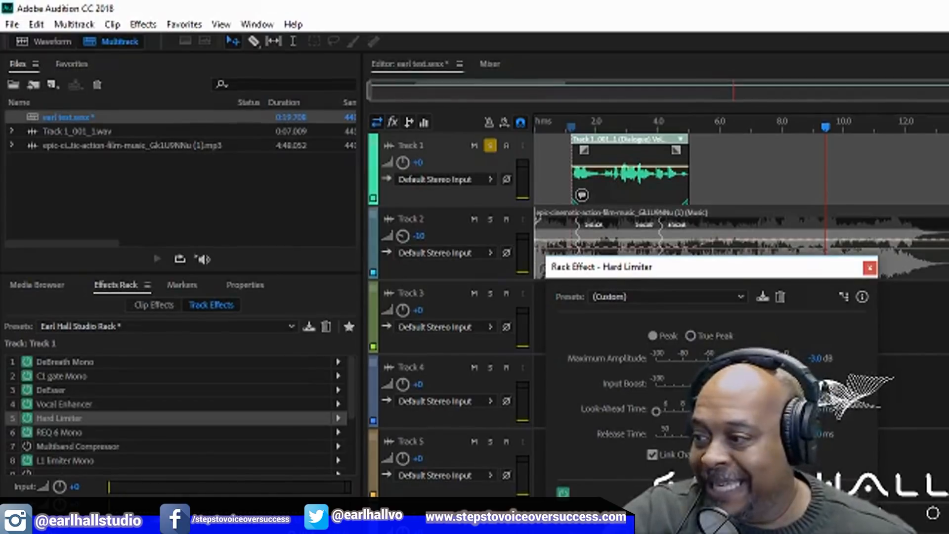
{"action": "left_click", "coordinate": [741, 298]}
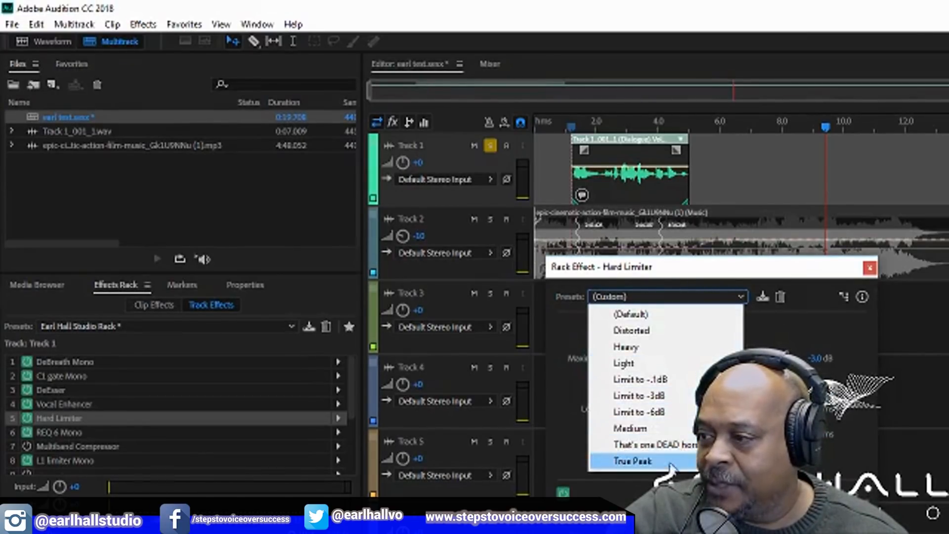
{"action": "left_click", "coordinate": [640, 399]}
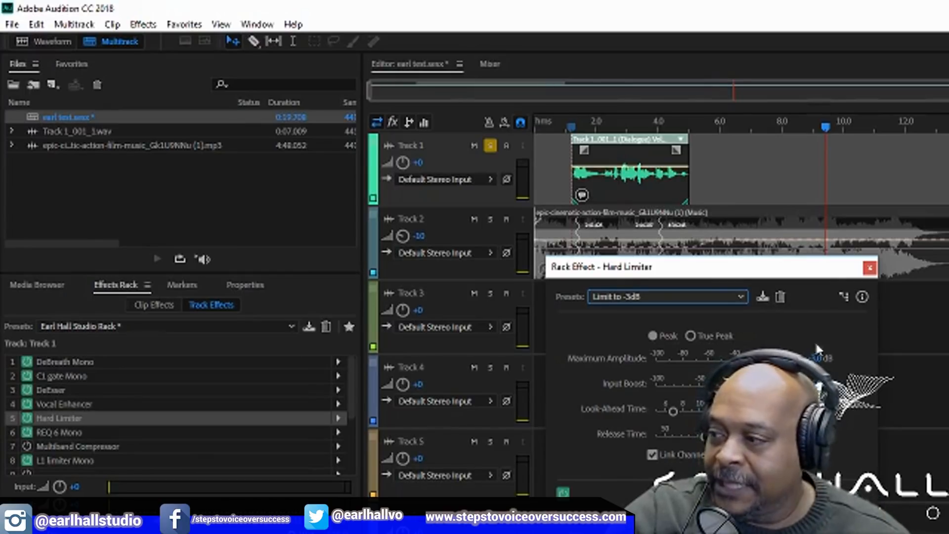
{"action": "left_click", "coordinate": [869, 268]}
Turn off timeline snapping and play the soloed Track 1 from the session start, restarting playback at about 1.6 seconds.
{"action": "left_click", "coordinate": [540, 122]}
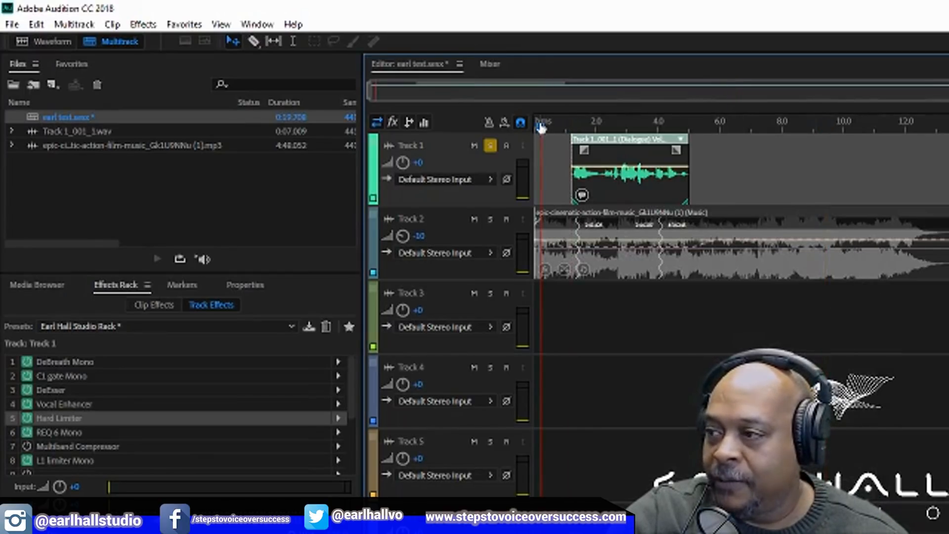
{"action": "left_click_drag", "start_coordinate": [540, 127], "coordinate": [531, 125]}
{"action": "left_click", "coordinate": [523, 123]}
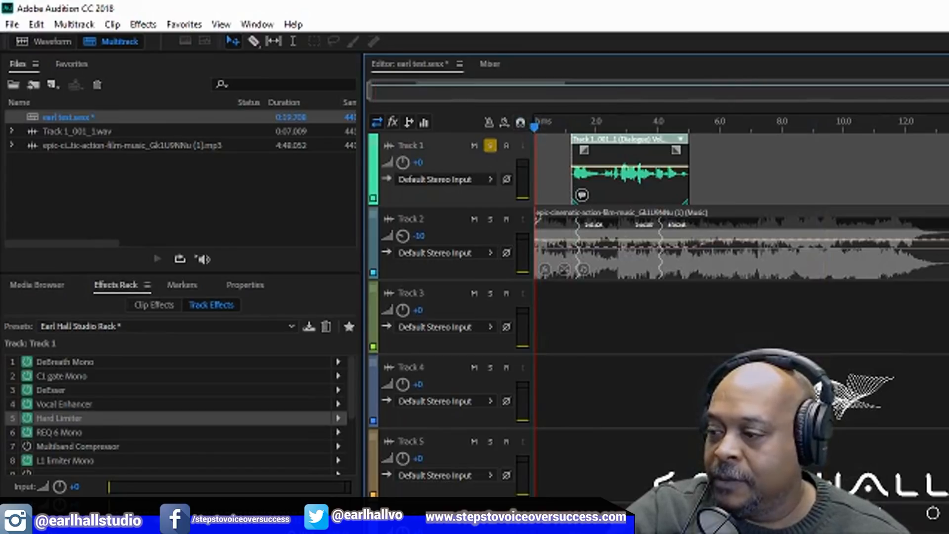
{"action": "key", "text": "space"}
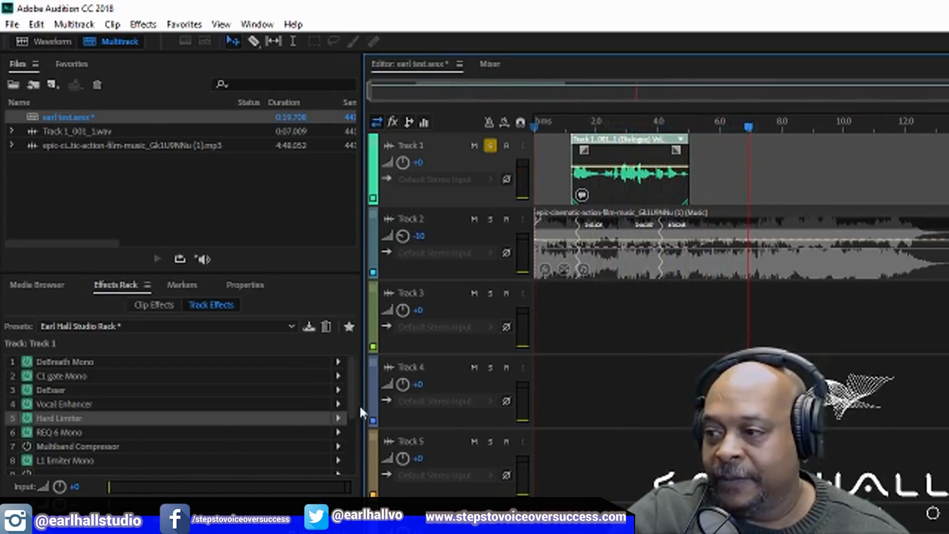
{"action": "left_click", "coordinate": [585, 124]}
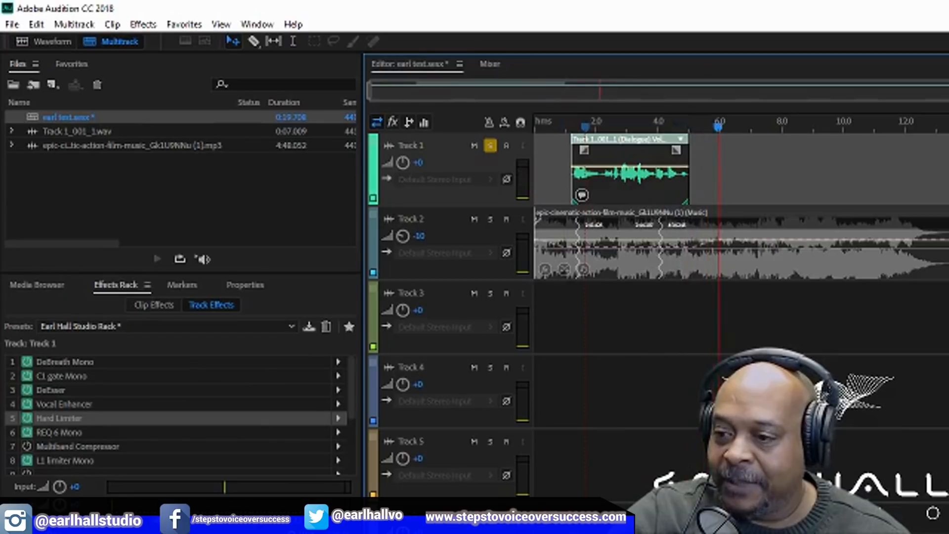
Stop playback, open the L1 limiter Mono settings in Track 1's effects rack to examine its threshold and output ceiling, and close them.
{"action": "key", "text": "space"}
{"action": "double_click", "coordinate": [86, 460]}
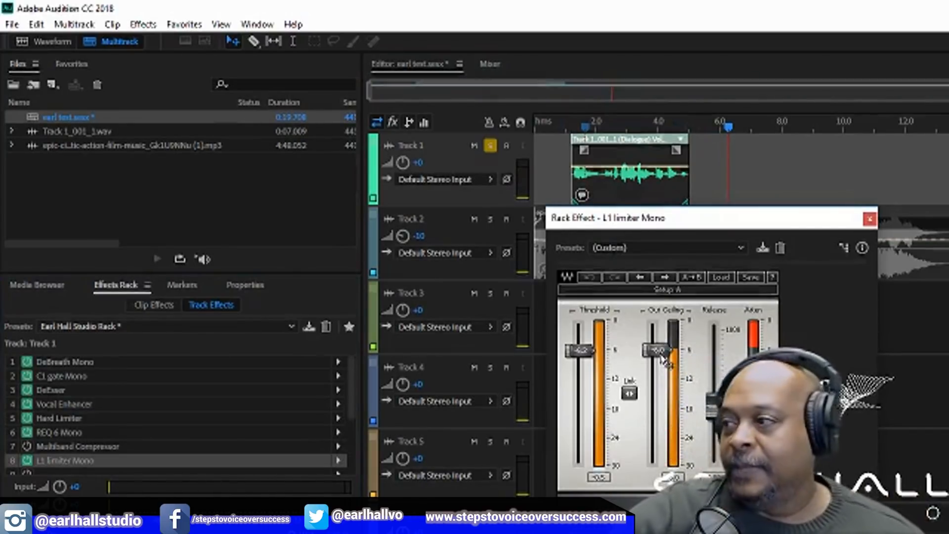
{"action": "left_click", "coordinate": [869, 219]}
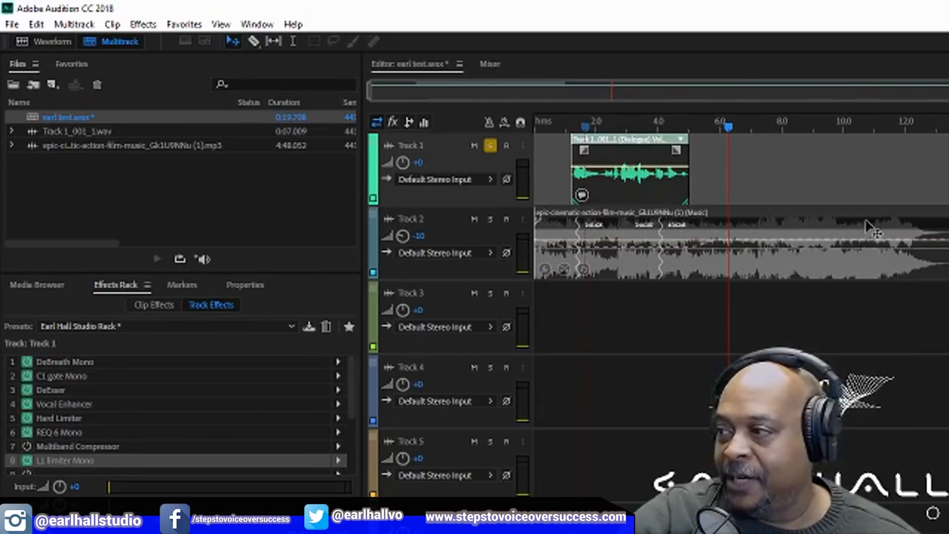
Unsolo Track 1 and play the voice and music mix from the session start, stopping at about 5 seconds.
{"action": "left_click", "coordinate": [491, 145]}
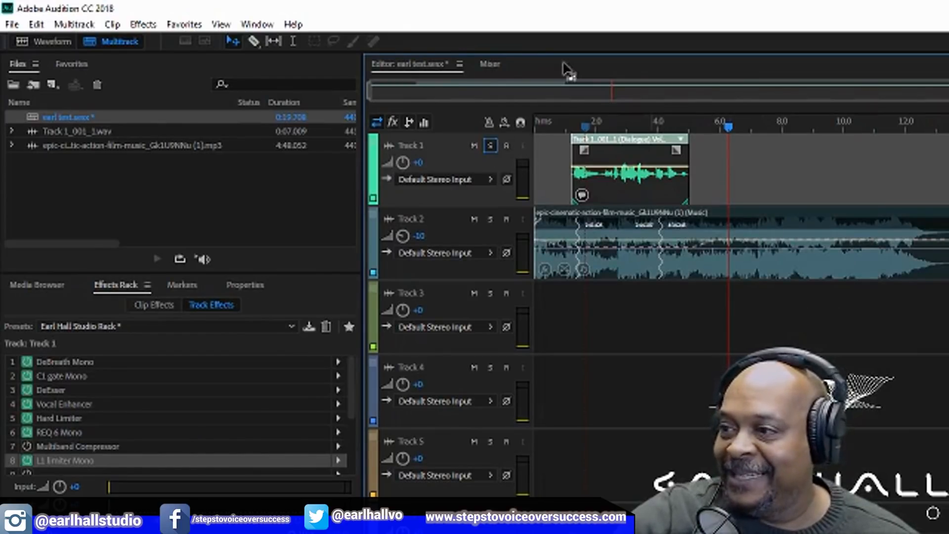
{"action": "left_click_drag", "start_coordinate": [586, 130], "coordinate": [503, 126]}
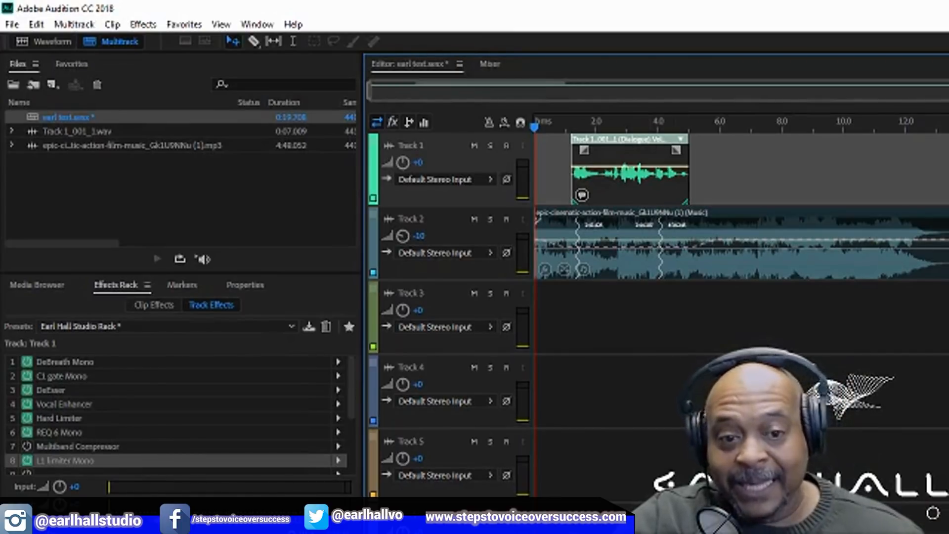
{"action": "key", "text": "space"}
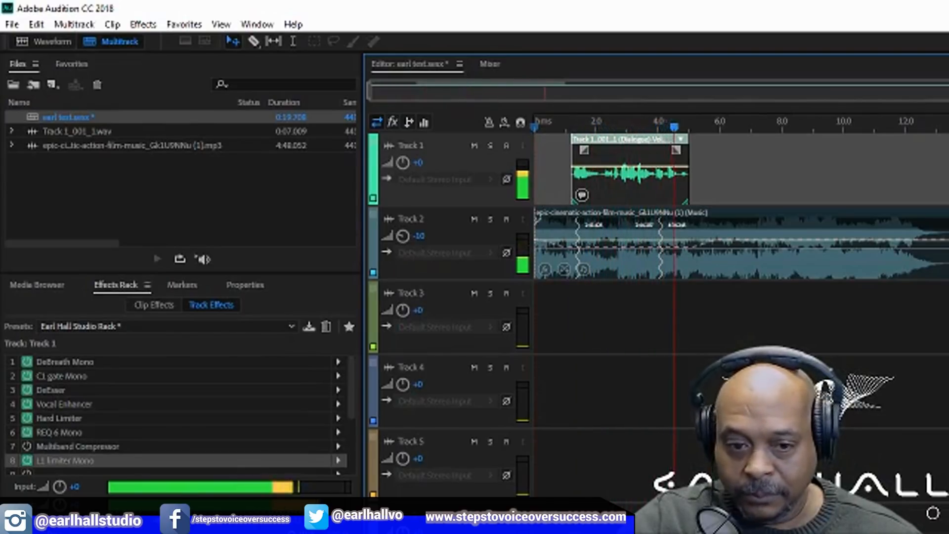
{"action": "key", "text": "space"}
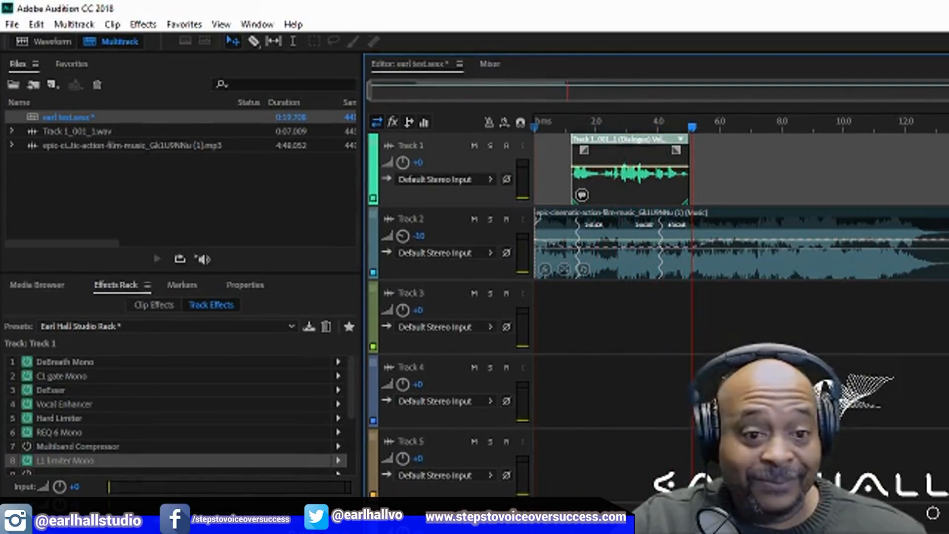